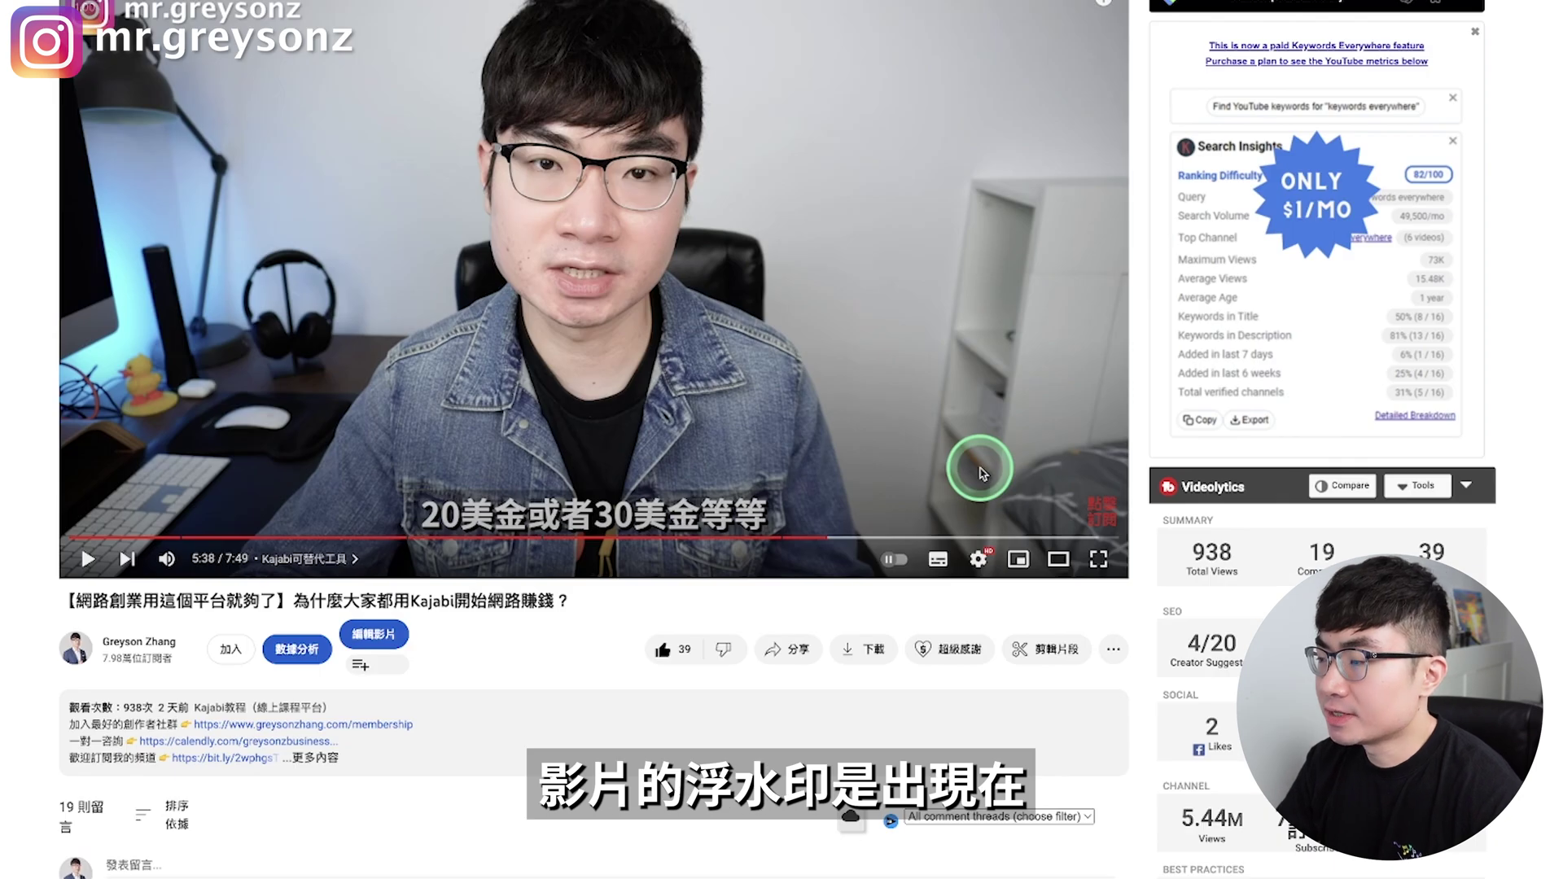
Set the video watermark's display time to the entire video (整部影片)
mouse_move(1097, 507)
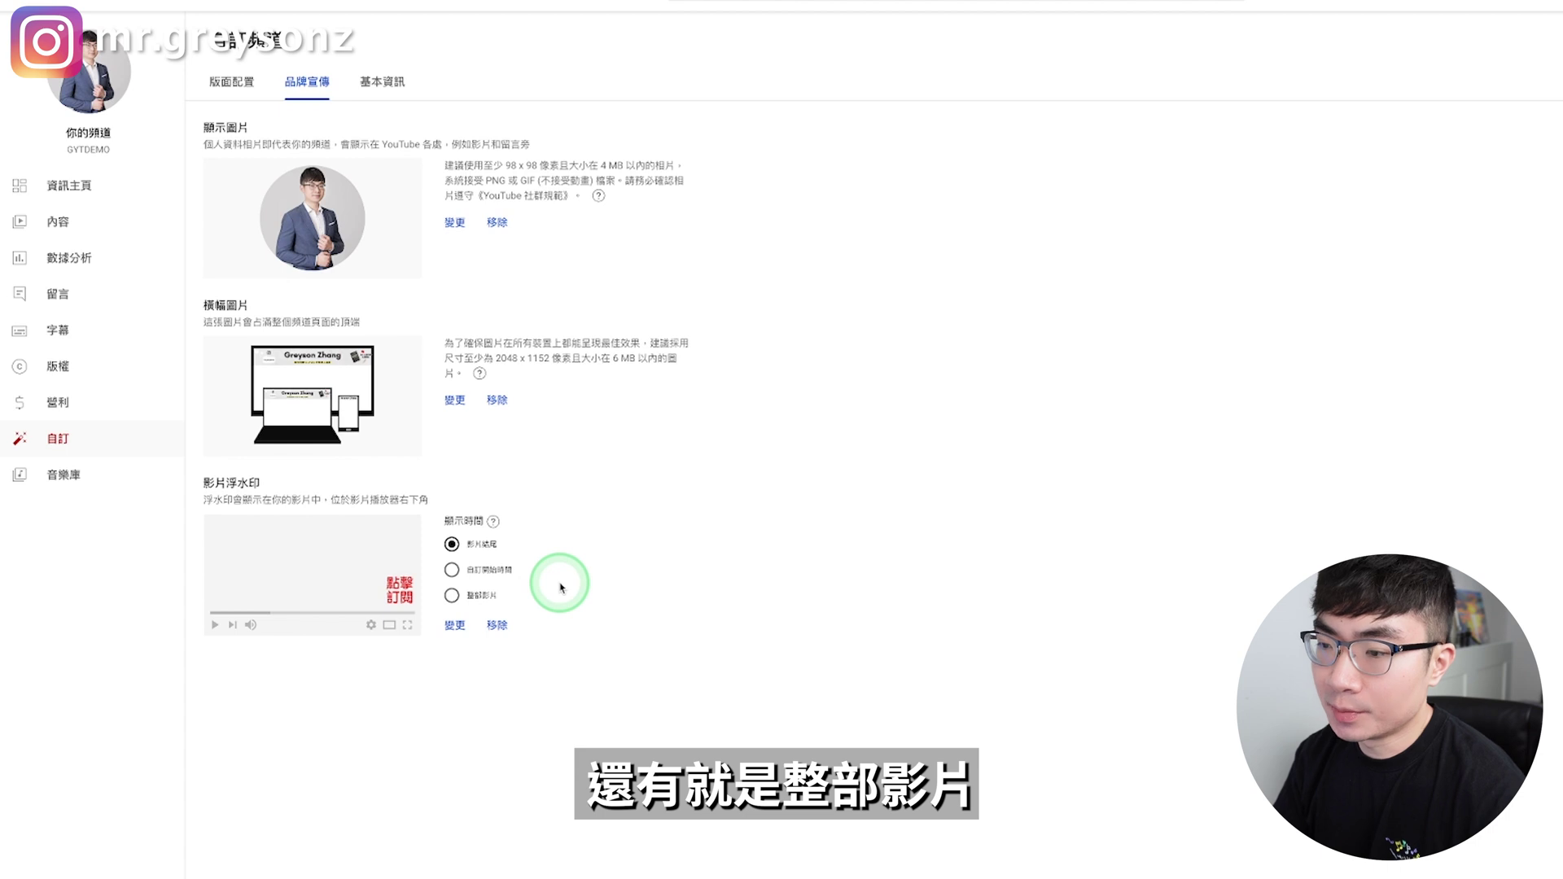
left_click(453, 596)
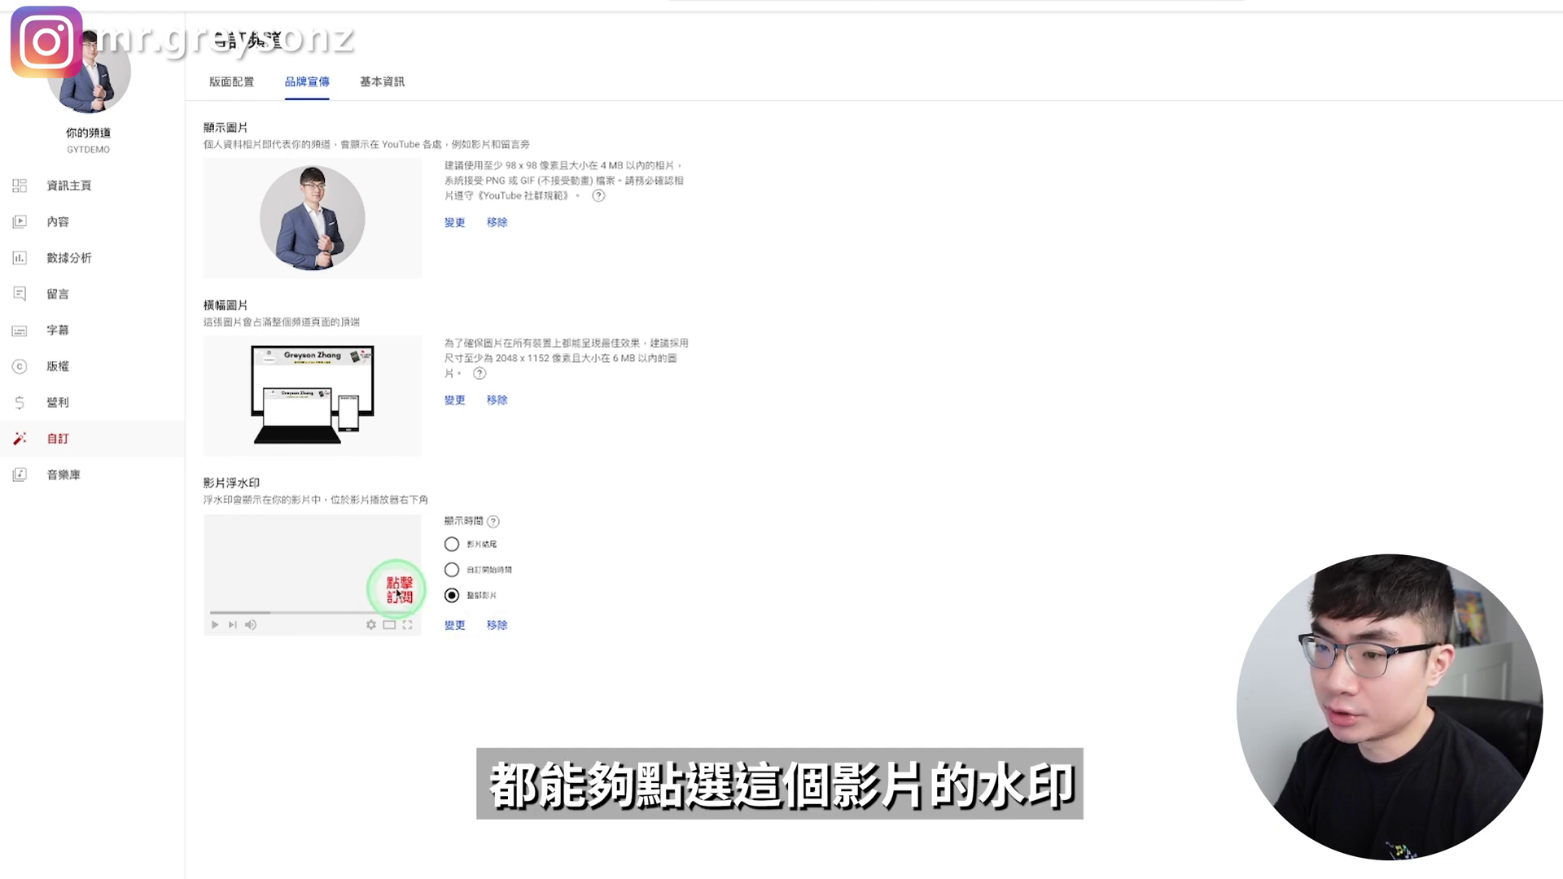
View the translation language choices for the channel's basic info and highlight the channel's handle URL
left_click(389, 84)
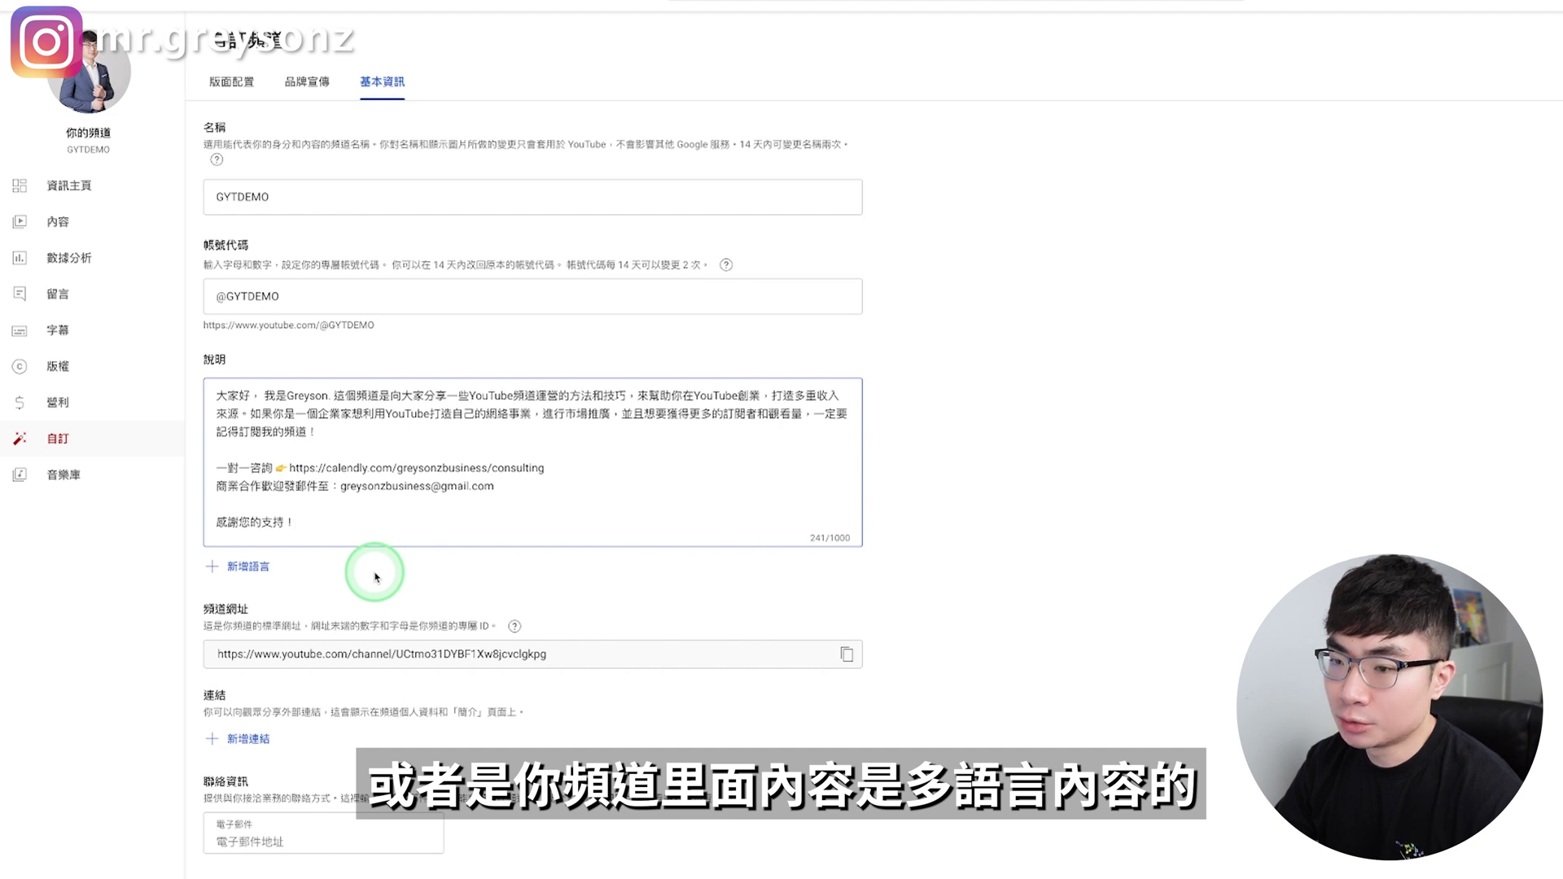
left_click(276, 584)
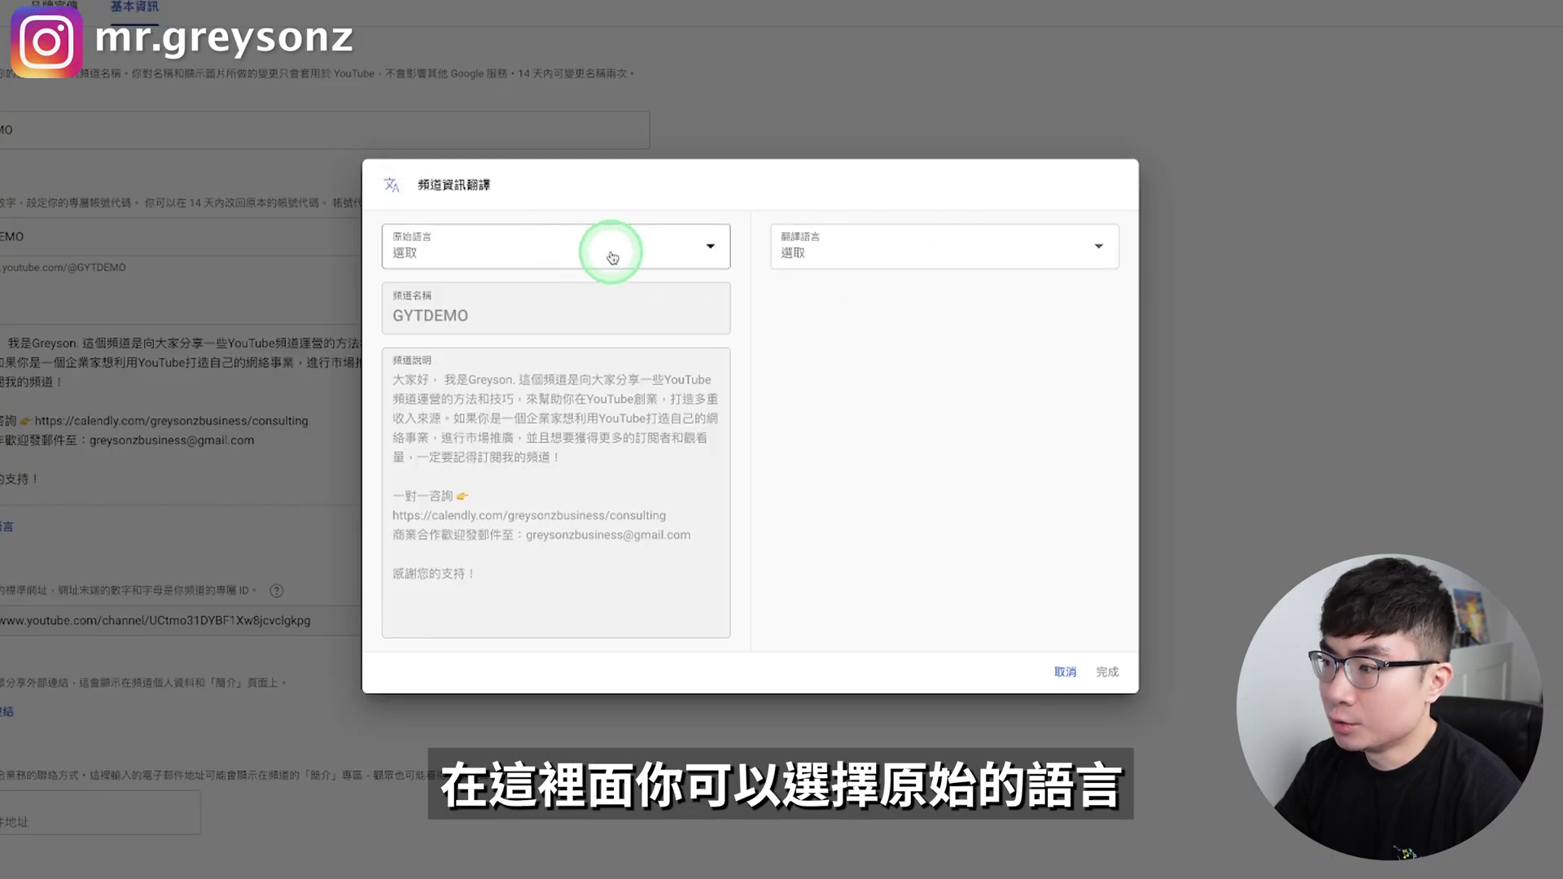
left_click(983, 248)
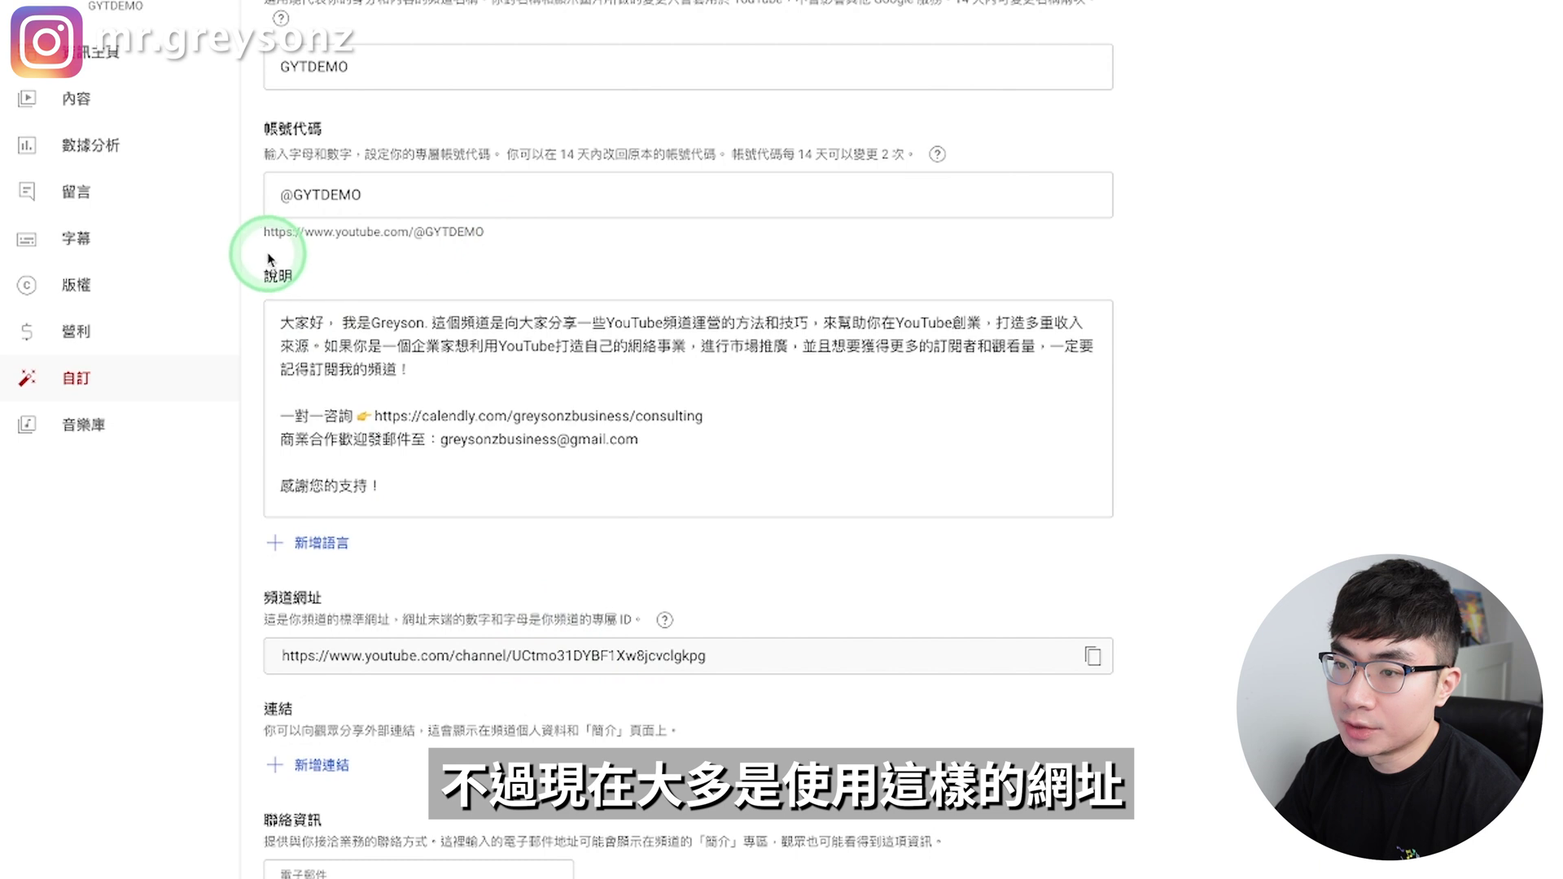
left_click_drag(265, 234, 486, 235)
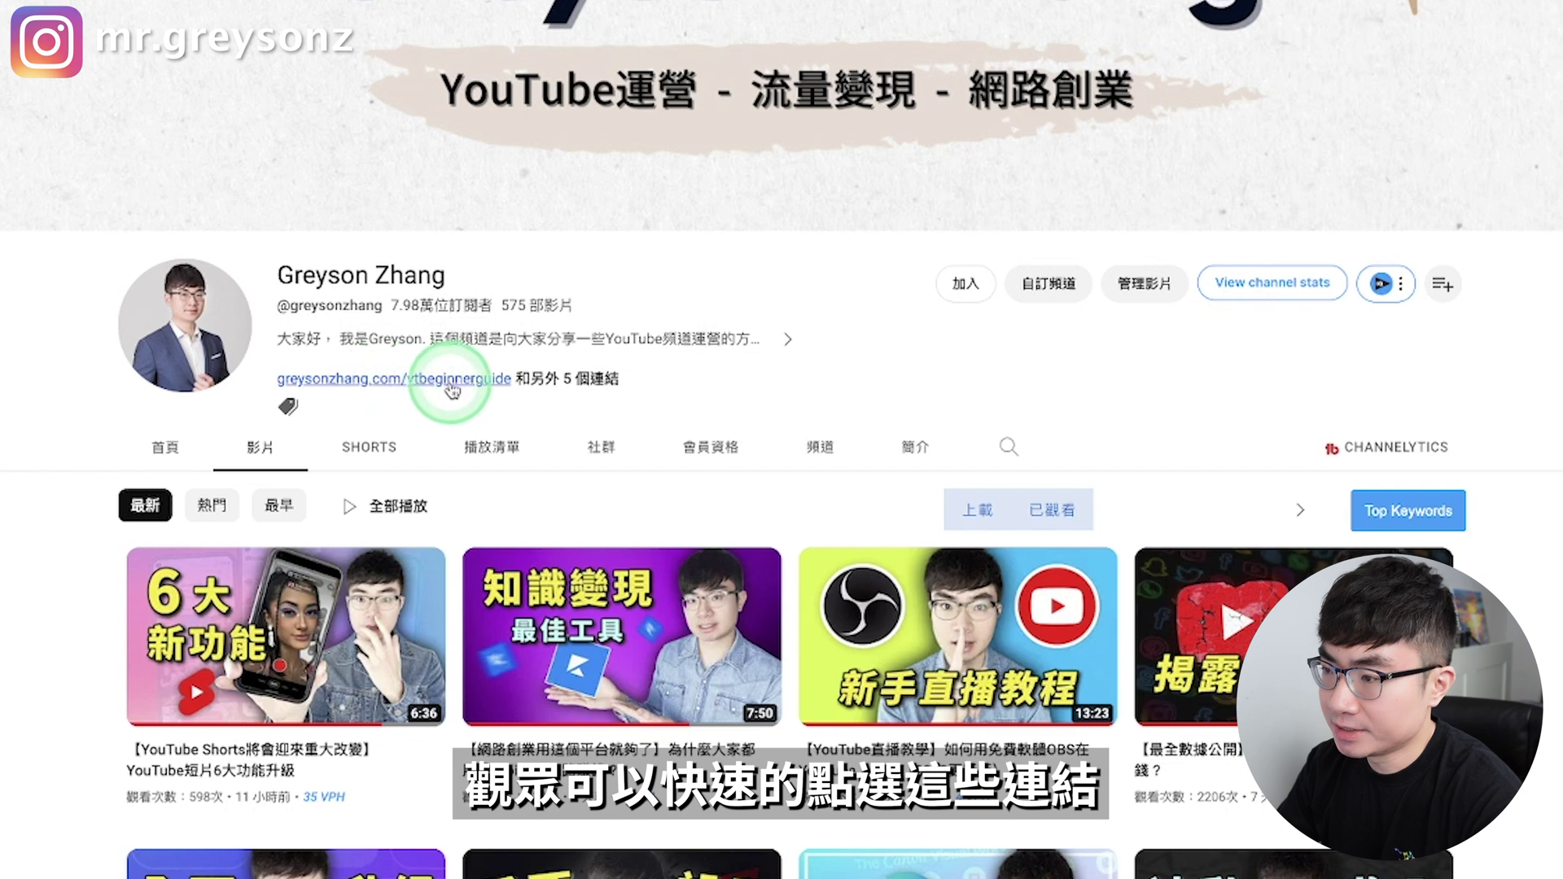
Check how links appear on a channel page, start a new external link in the basic info, and publish the channel changes
left_click(586, 380)
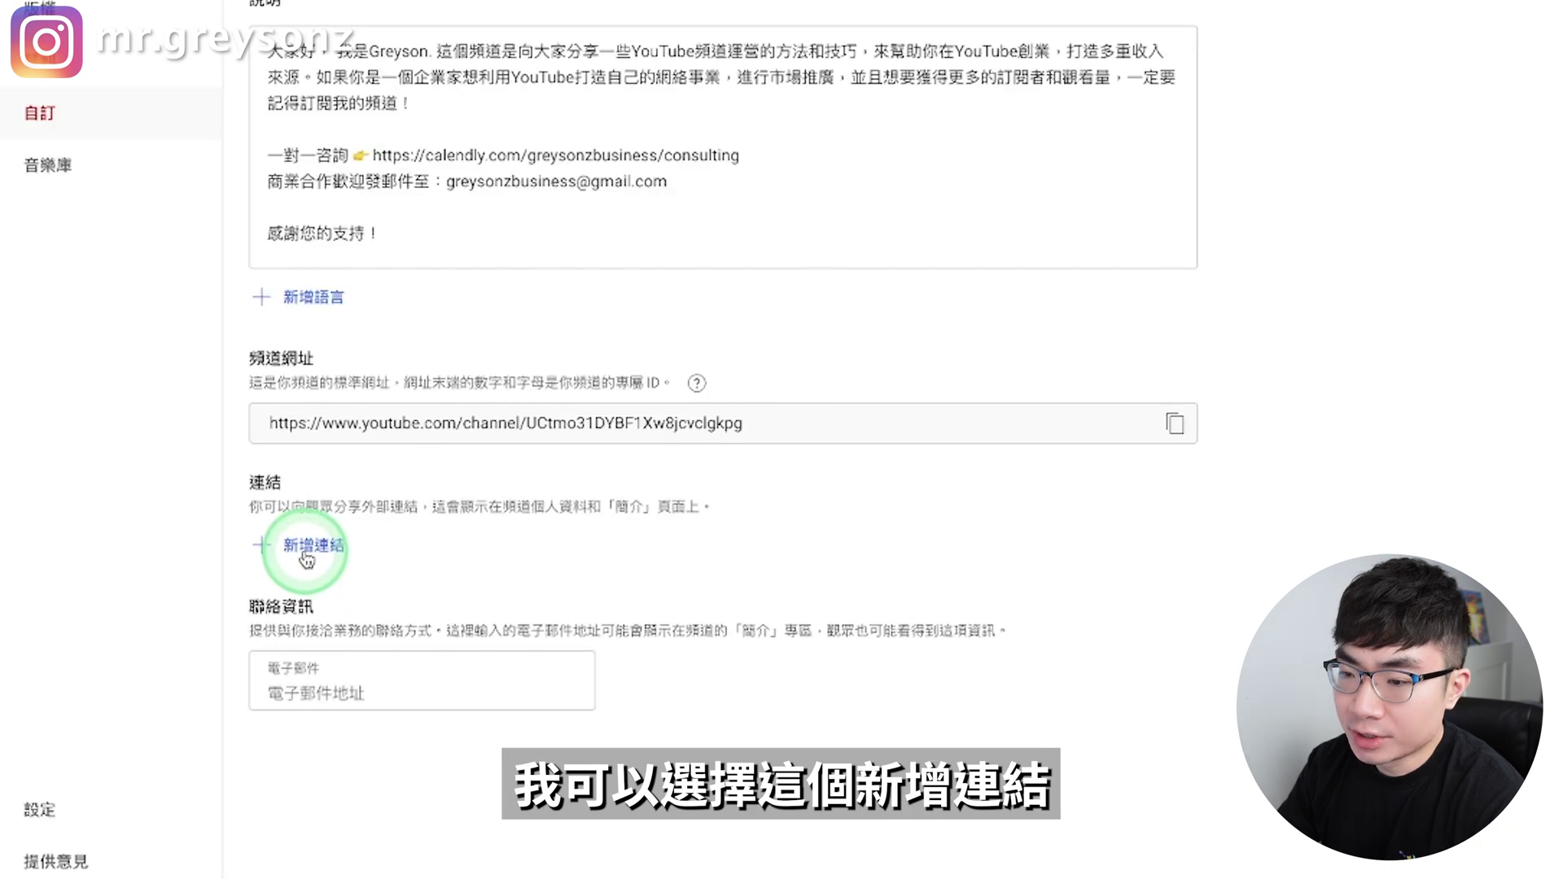
left_click(307, 560)
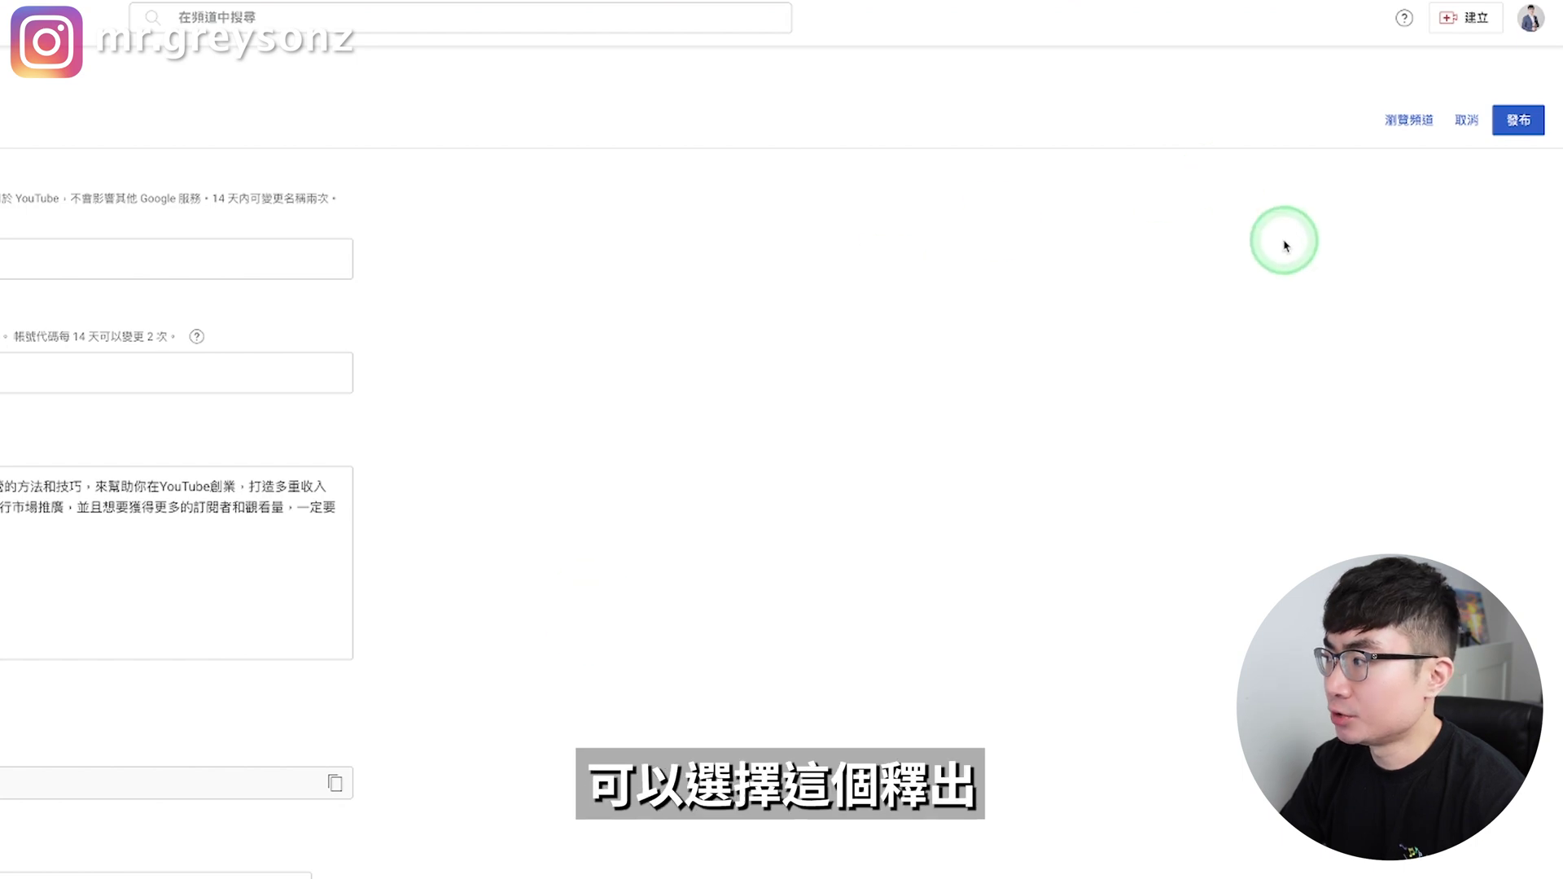
left_click(1519, 121)
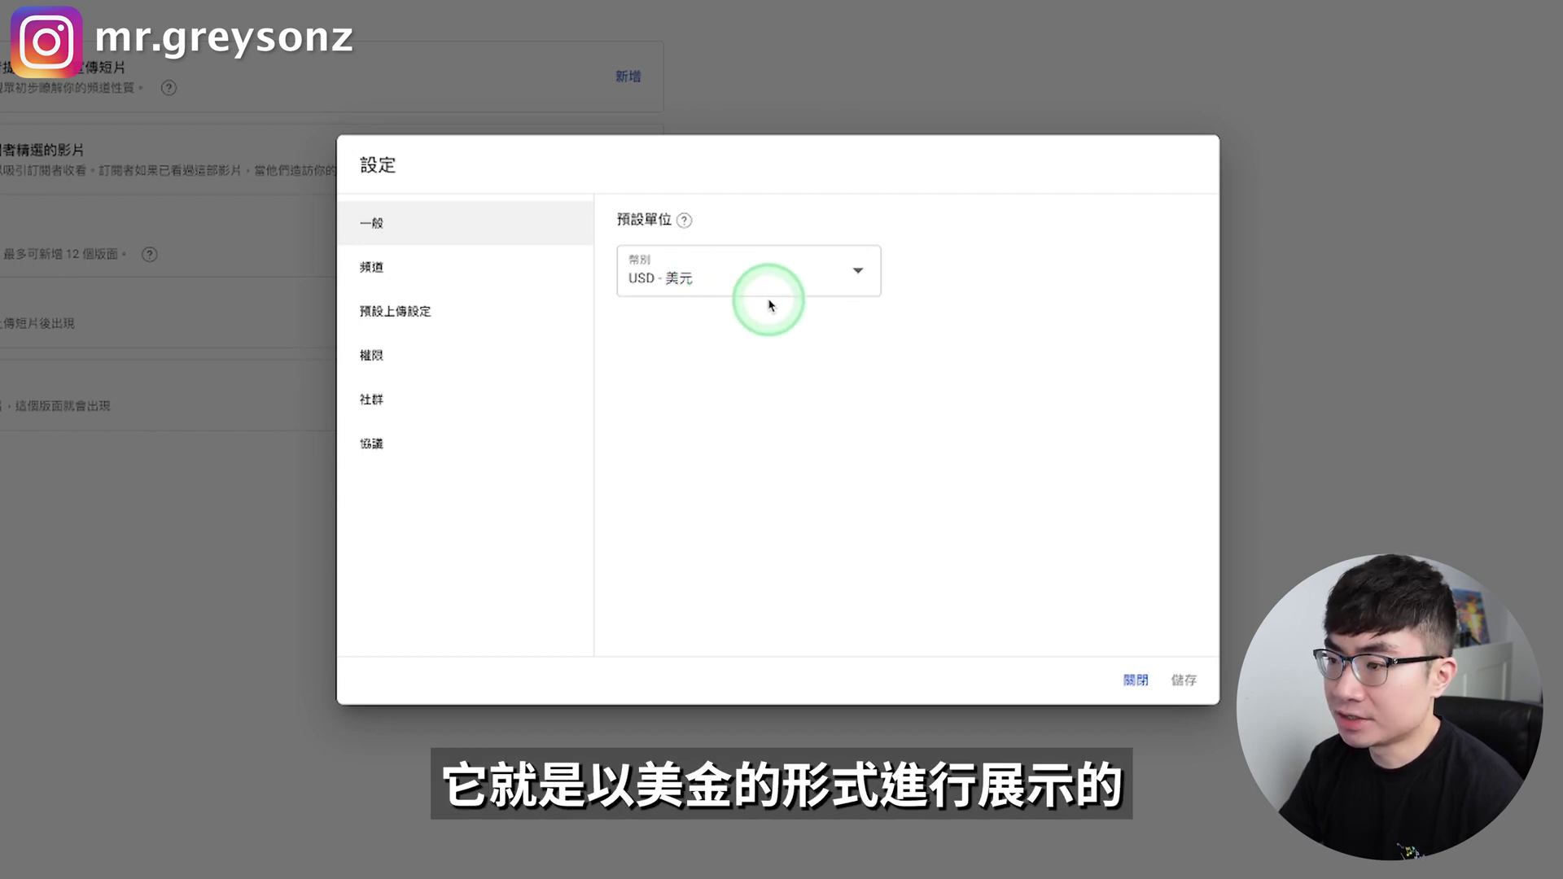
In the channel settings, set the country of residence to 加拿大 and add the keywords 網路創業 and 網路賺錢
left_click(481, 281)
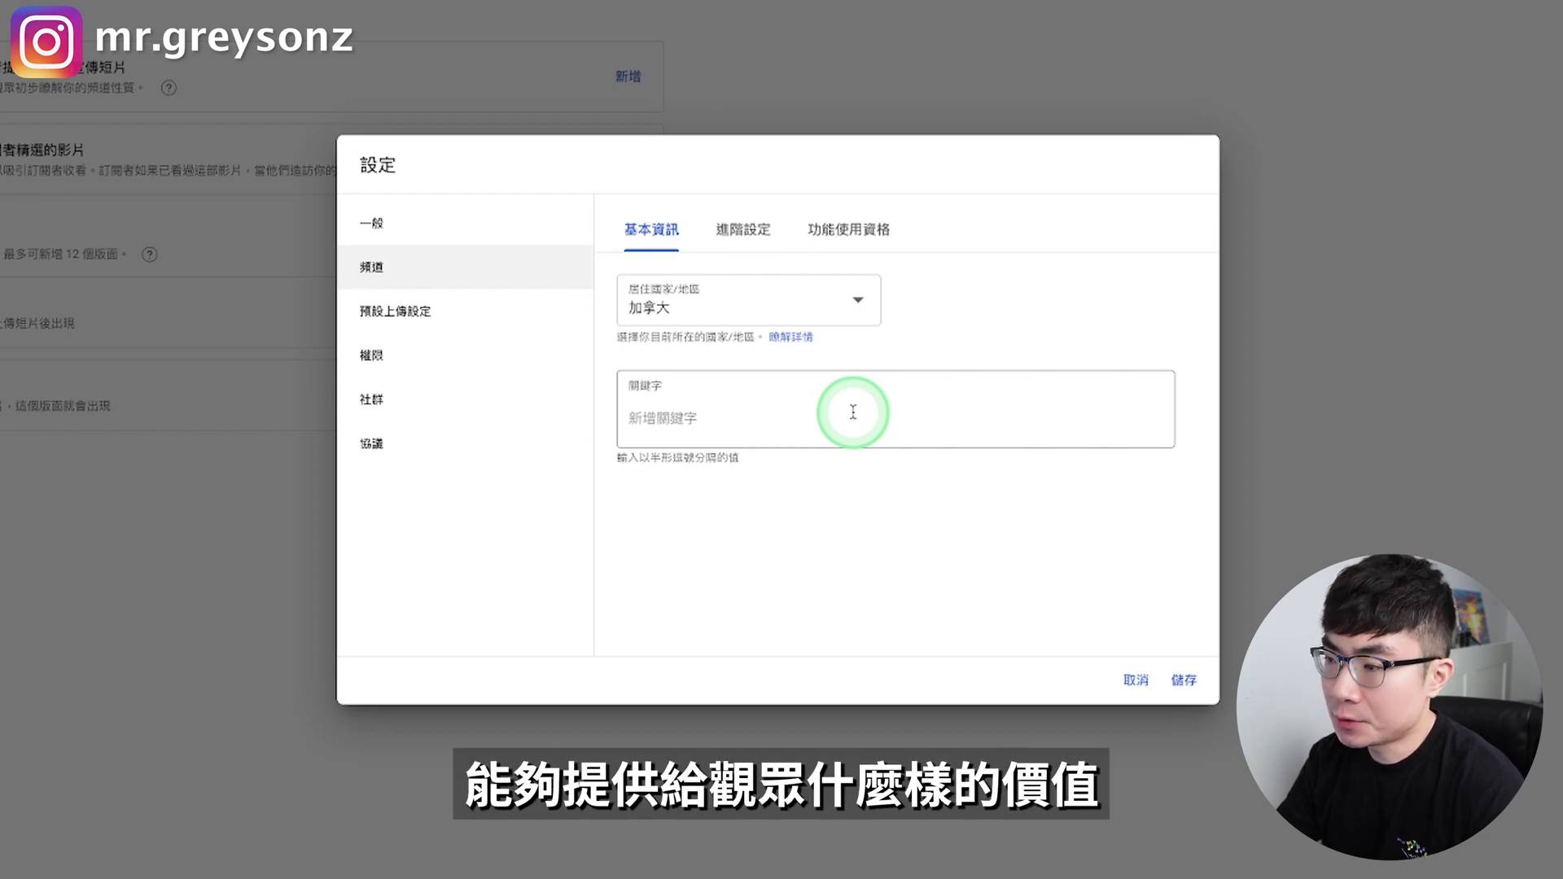
left_click(854, 412)
type("網路創業")
left_click(890, 404)
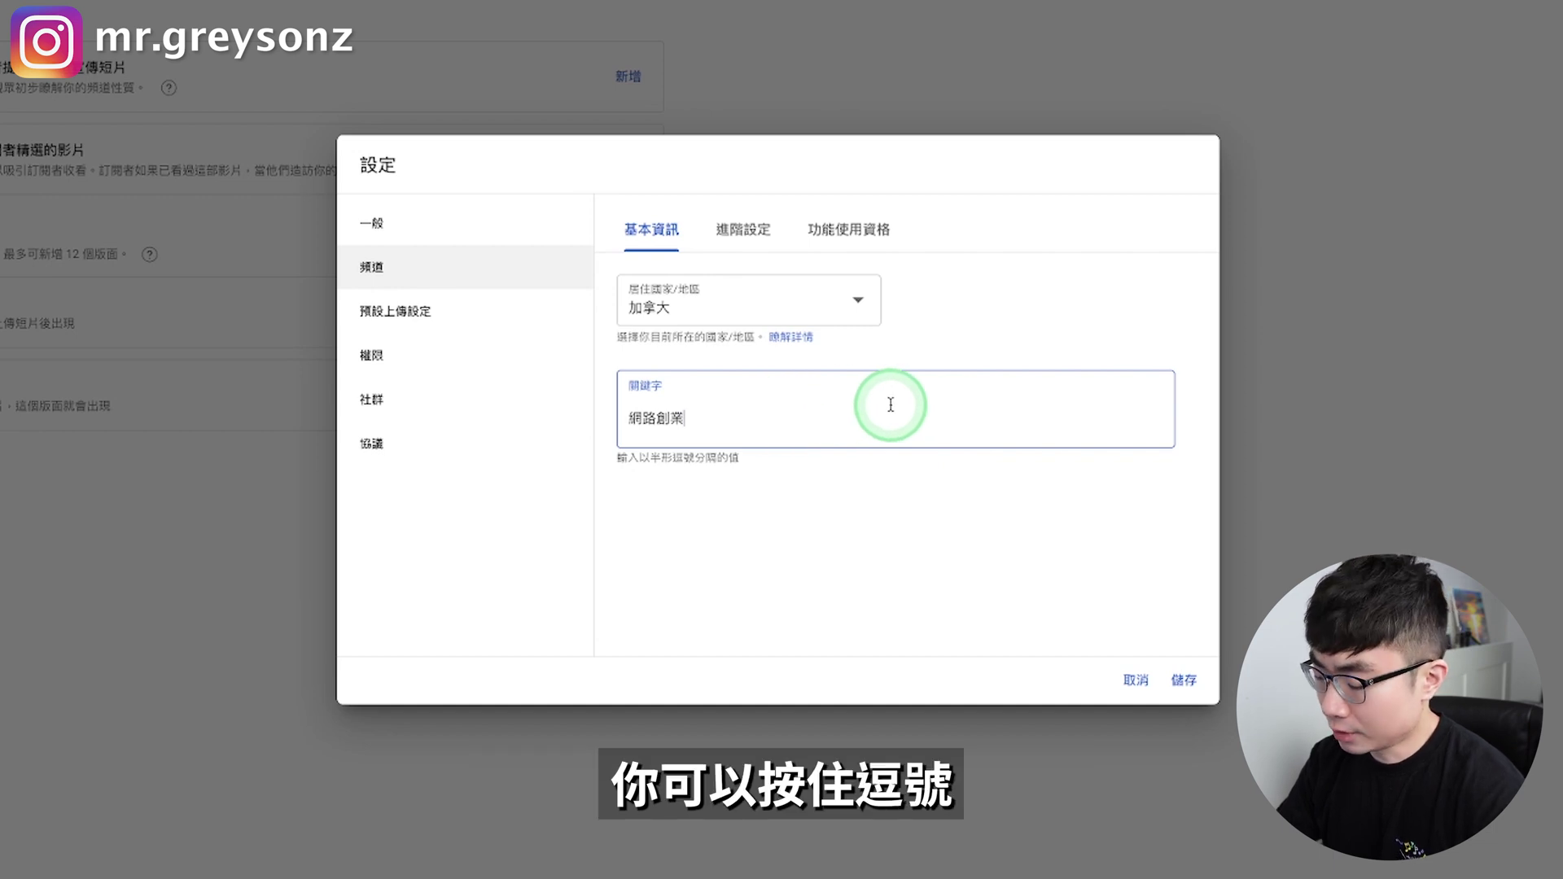
key("comma")
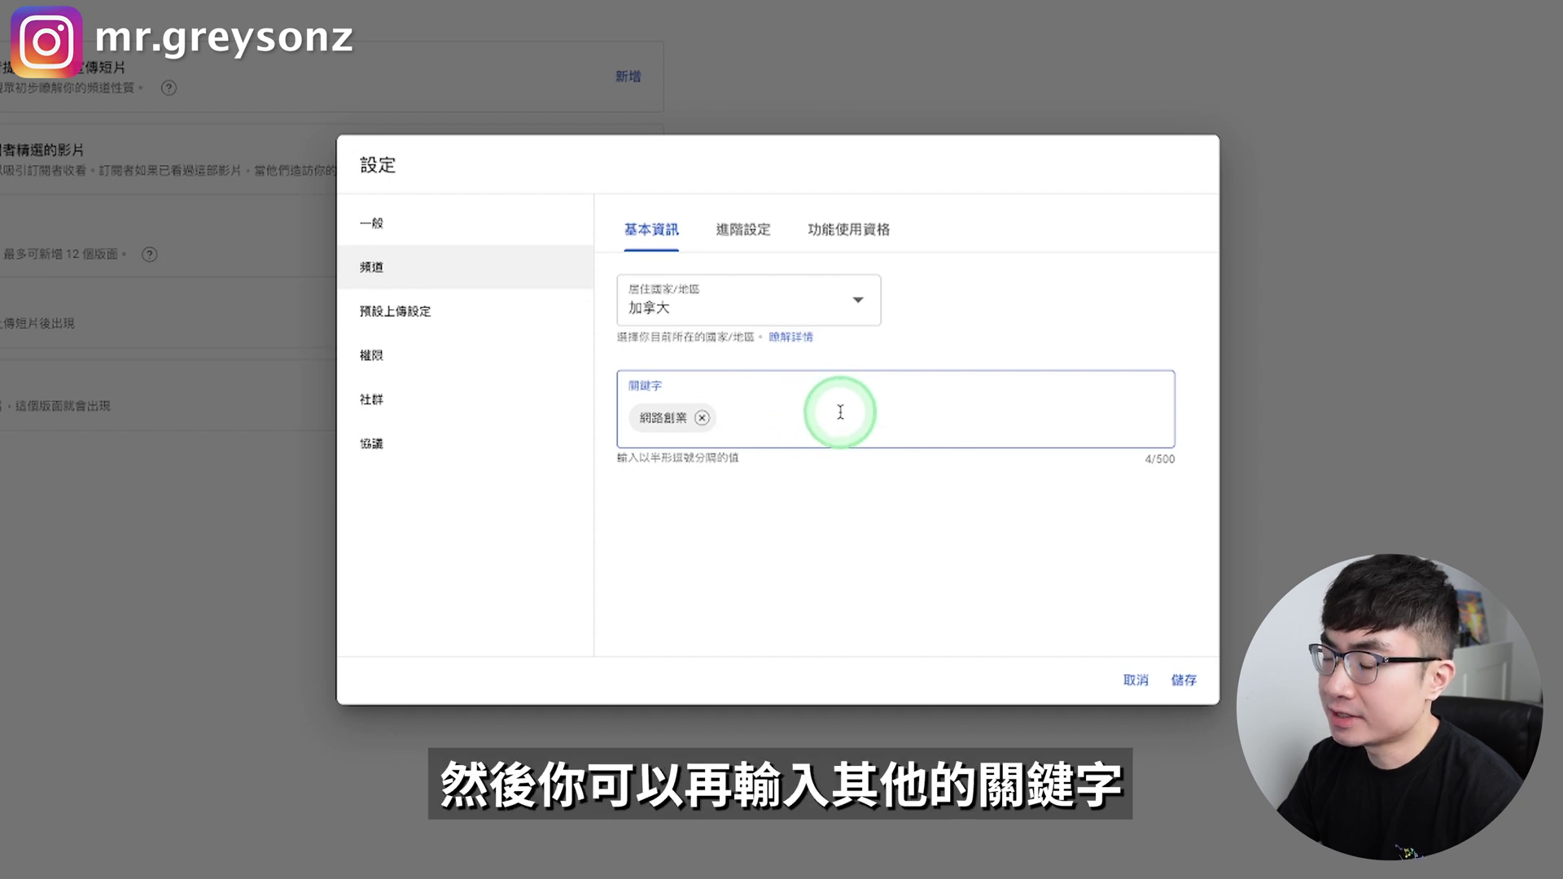
type("網路賺錢")
key("comma")
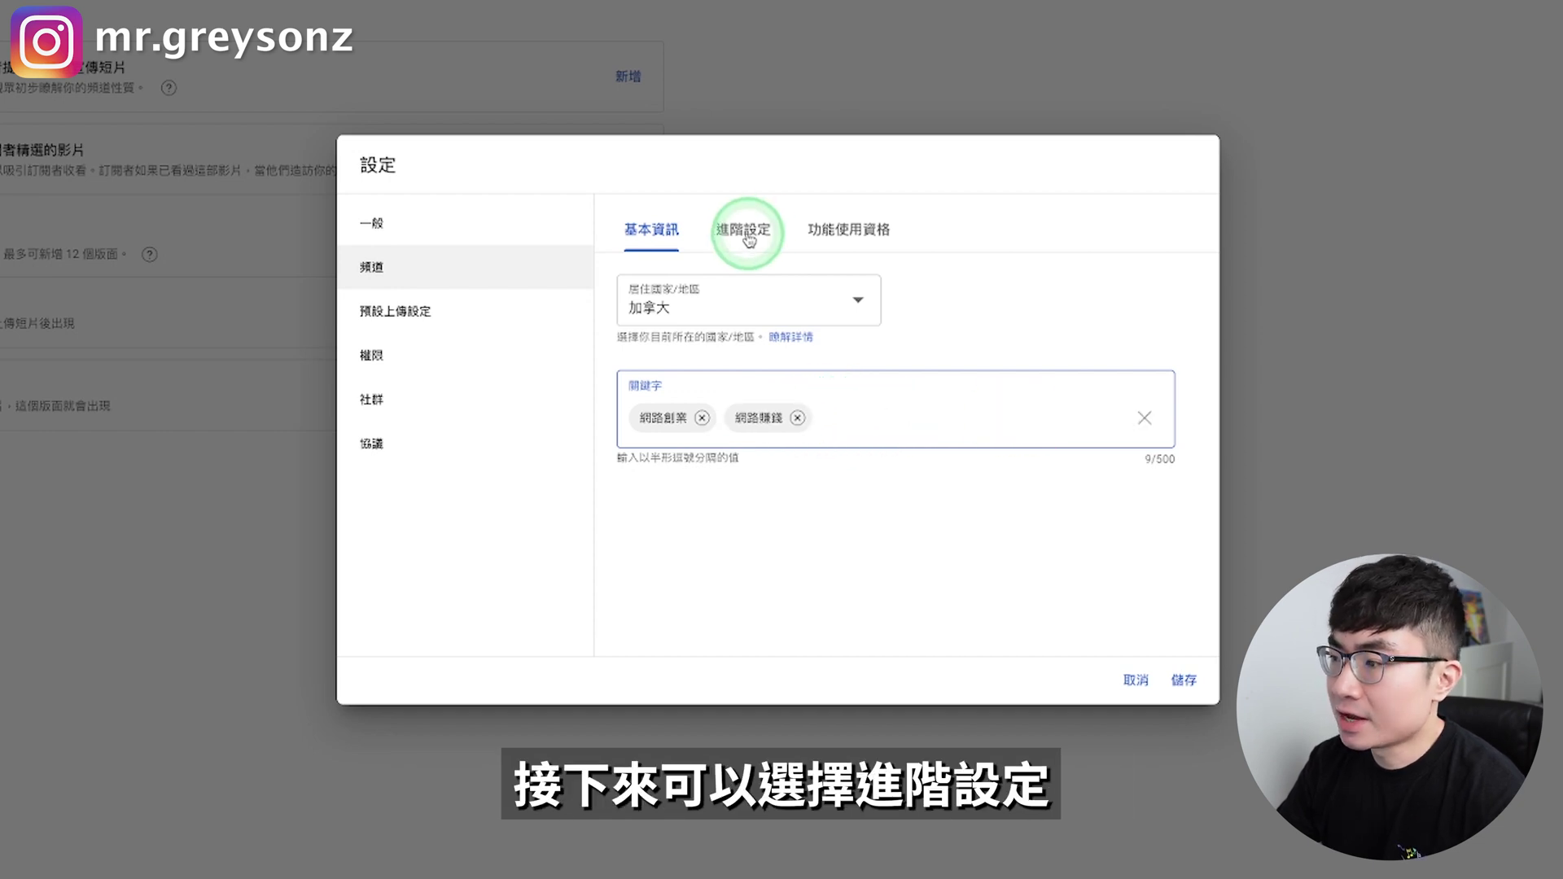
Toggle the automatic caption option 不要顯示疑似不當的字詞 in the channel's advanced settings and view the clip feature on a video page
left_click(764, 238)
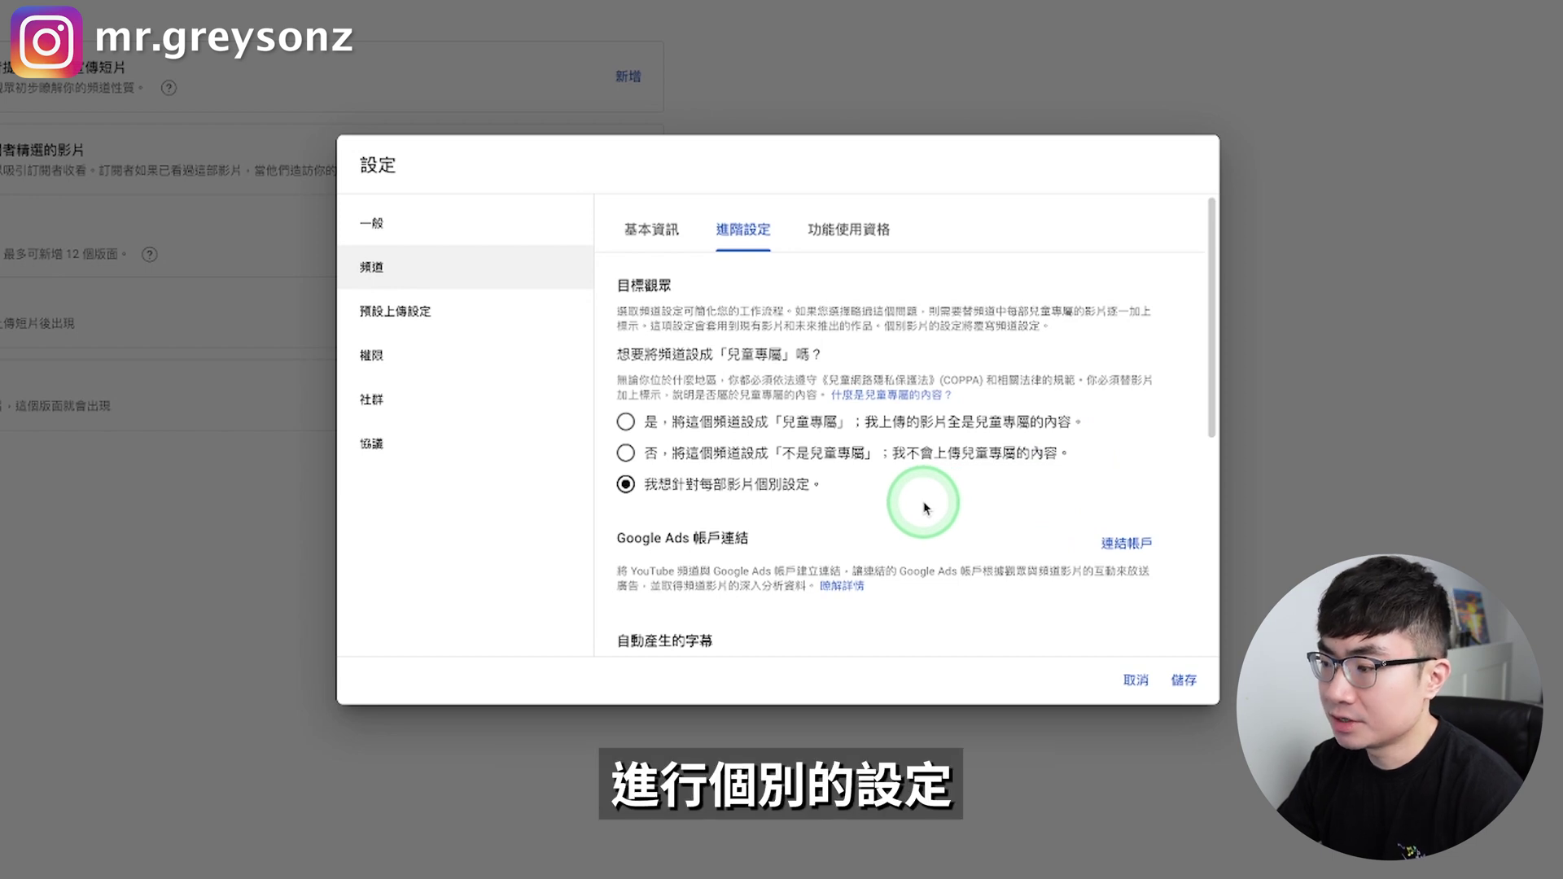
scroll(923, 507, "down", 3)
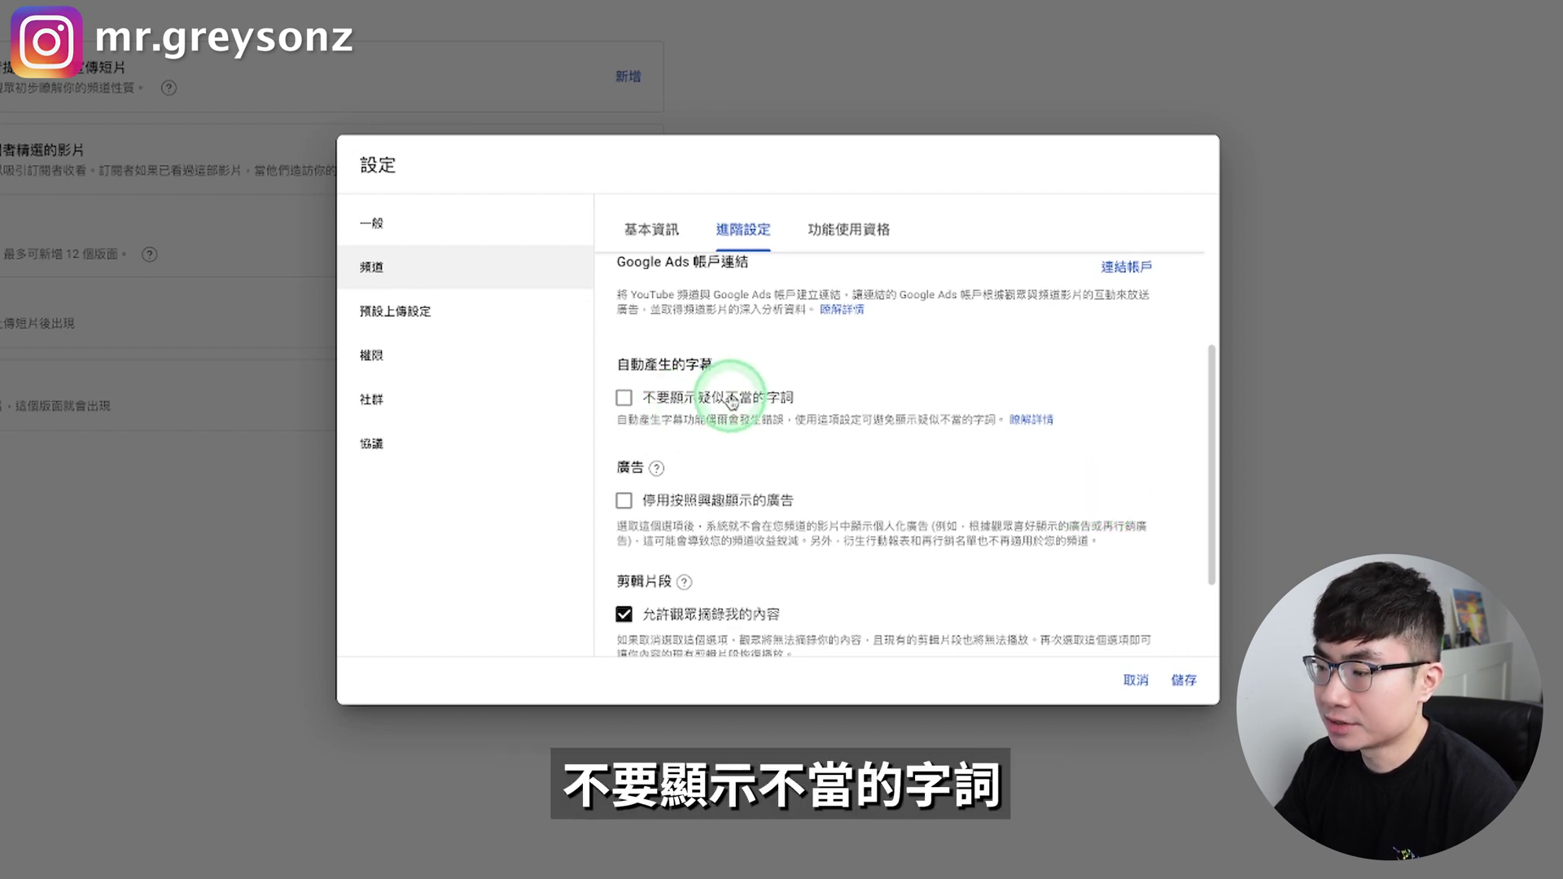
left_click(794, 400)
scroll(733, 440, "down", 2)
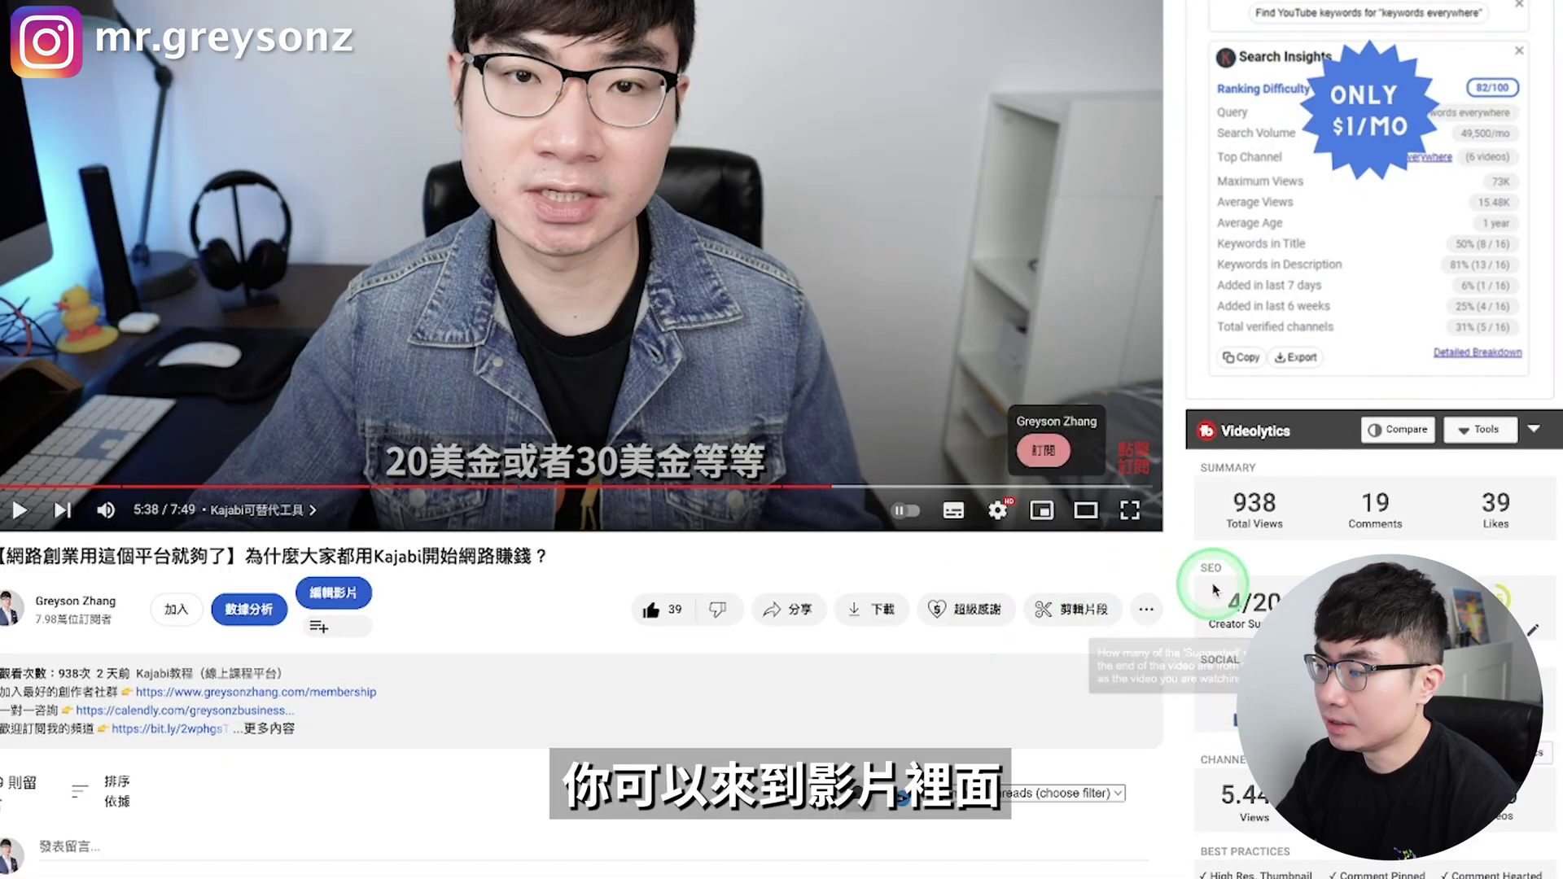
left_click(1096, 617)
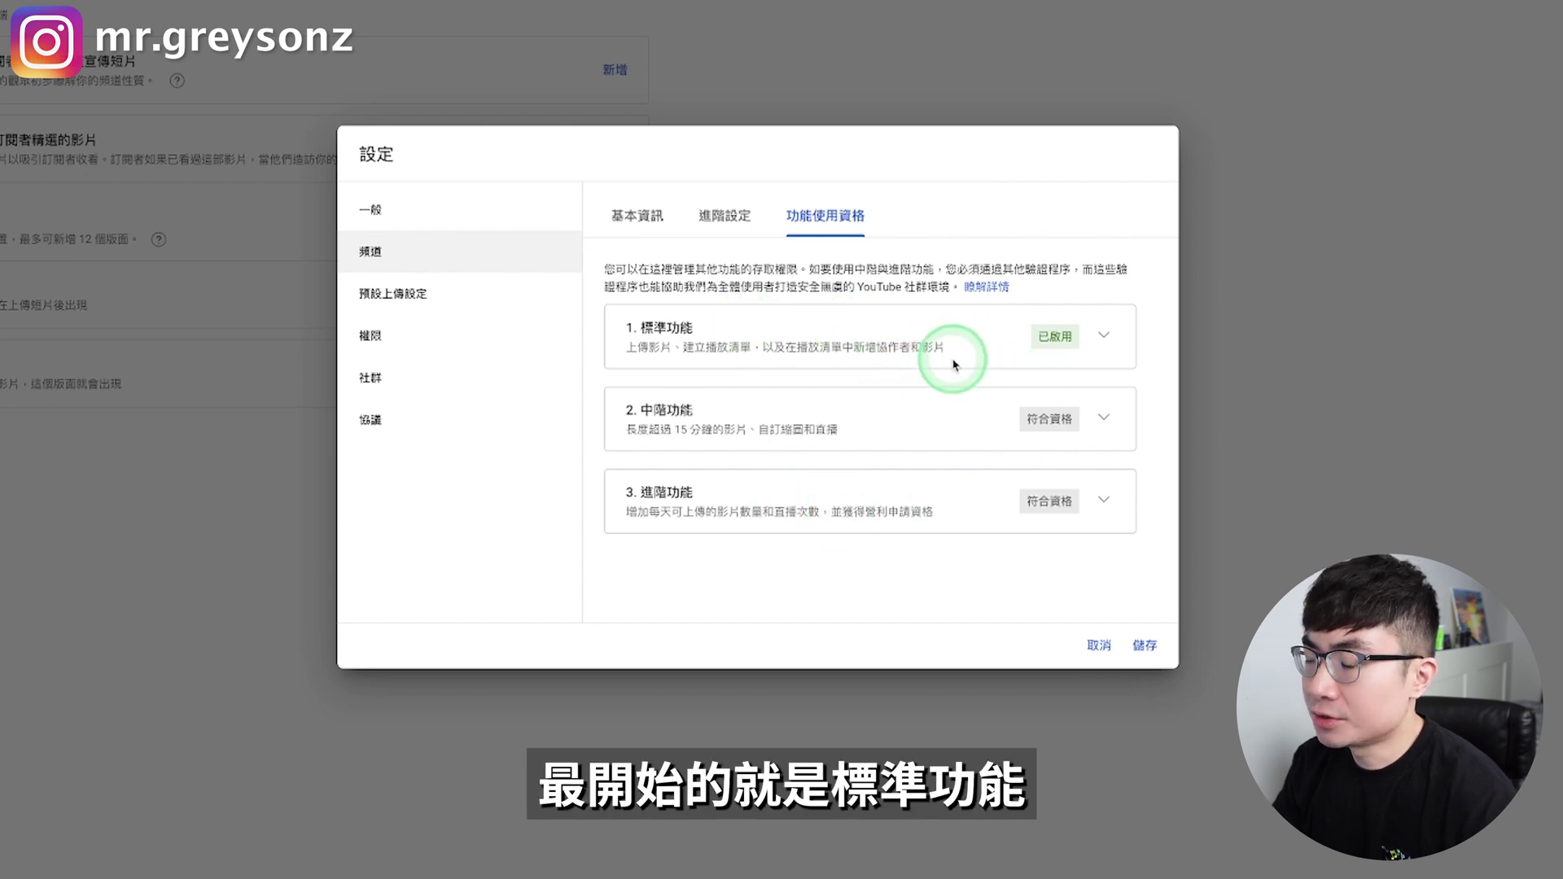
Examine the features and eligibility requirements of the standard, intermediate and advanced feature levels, including the verification explanations
left_click(1103, 336)
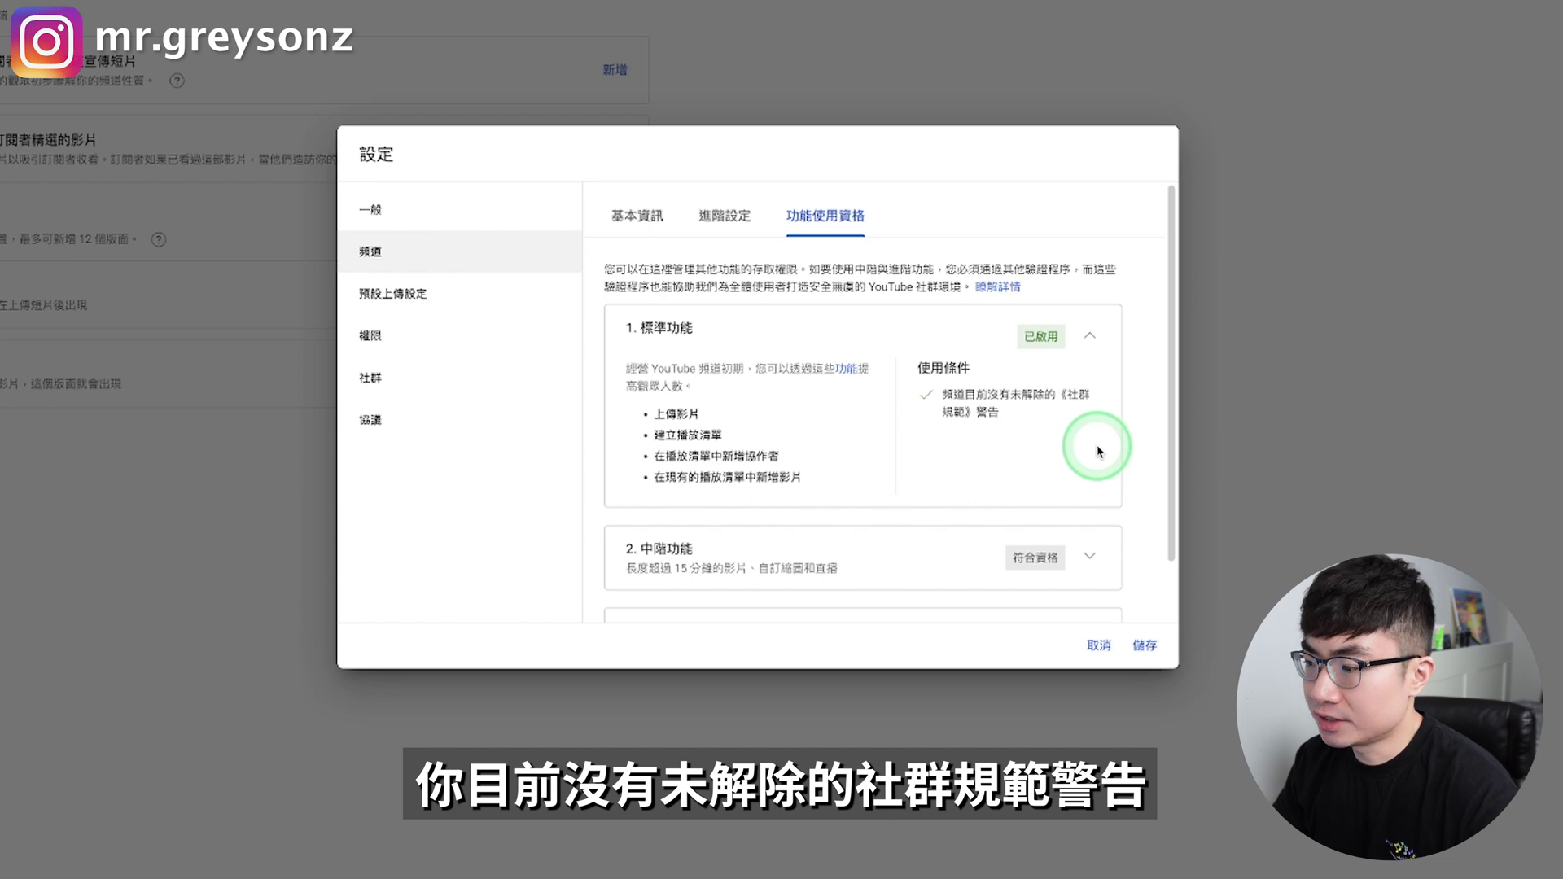
scroll(1096, 447, "down", 3)
left_click(809, 323)
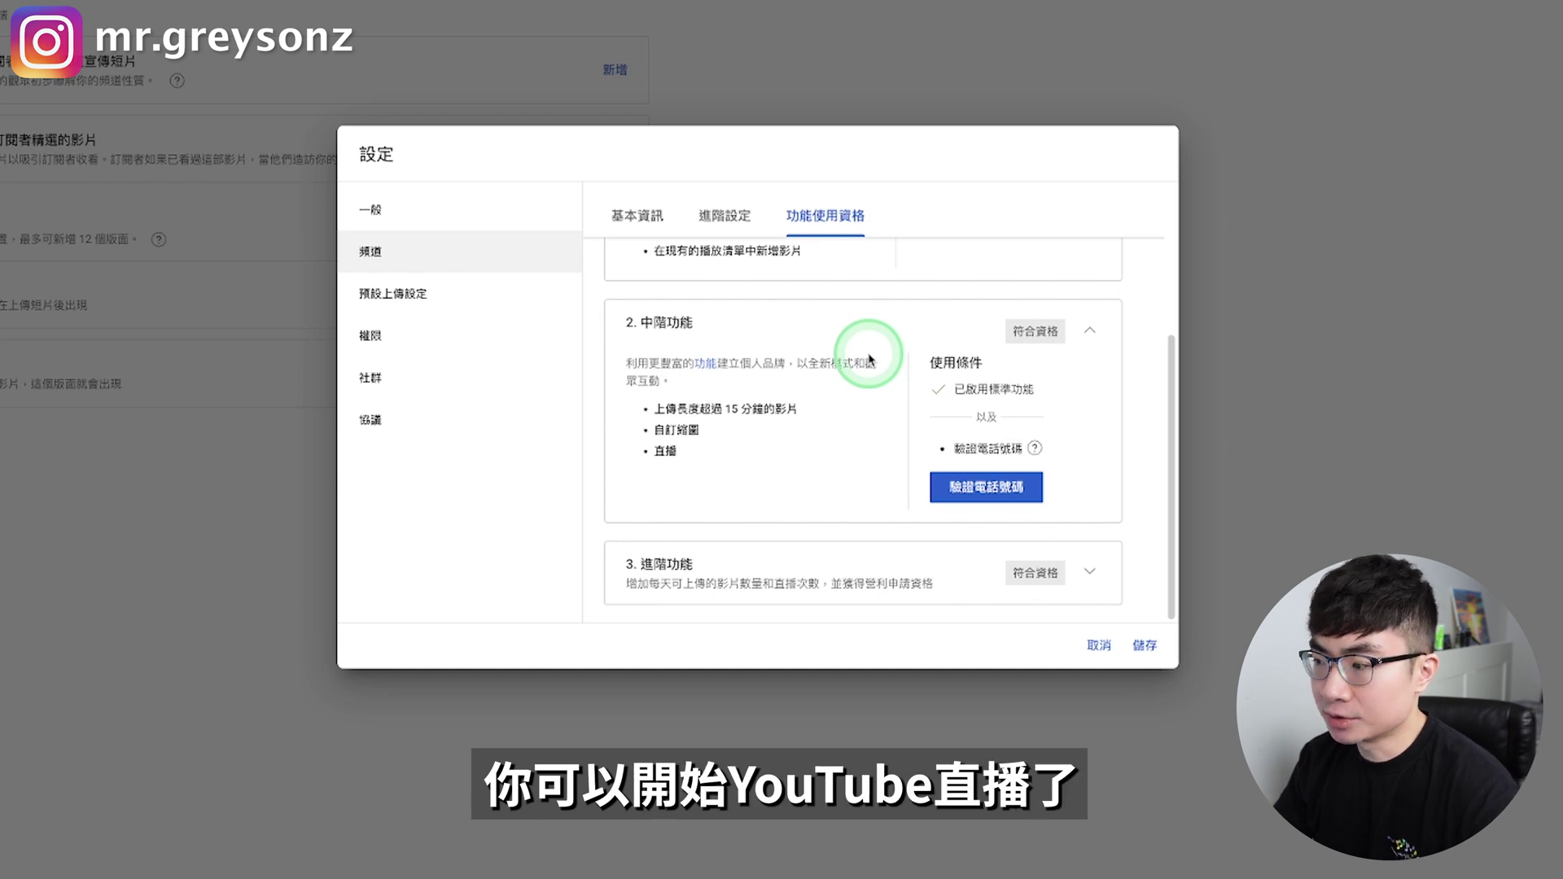
scroll(870, 359, "down", 3)
left_click(717, 352)
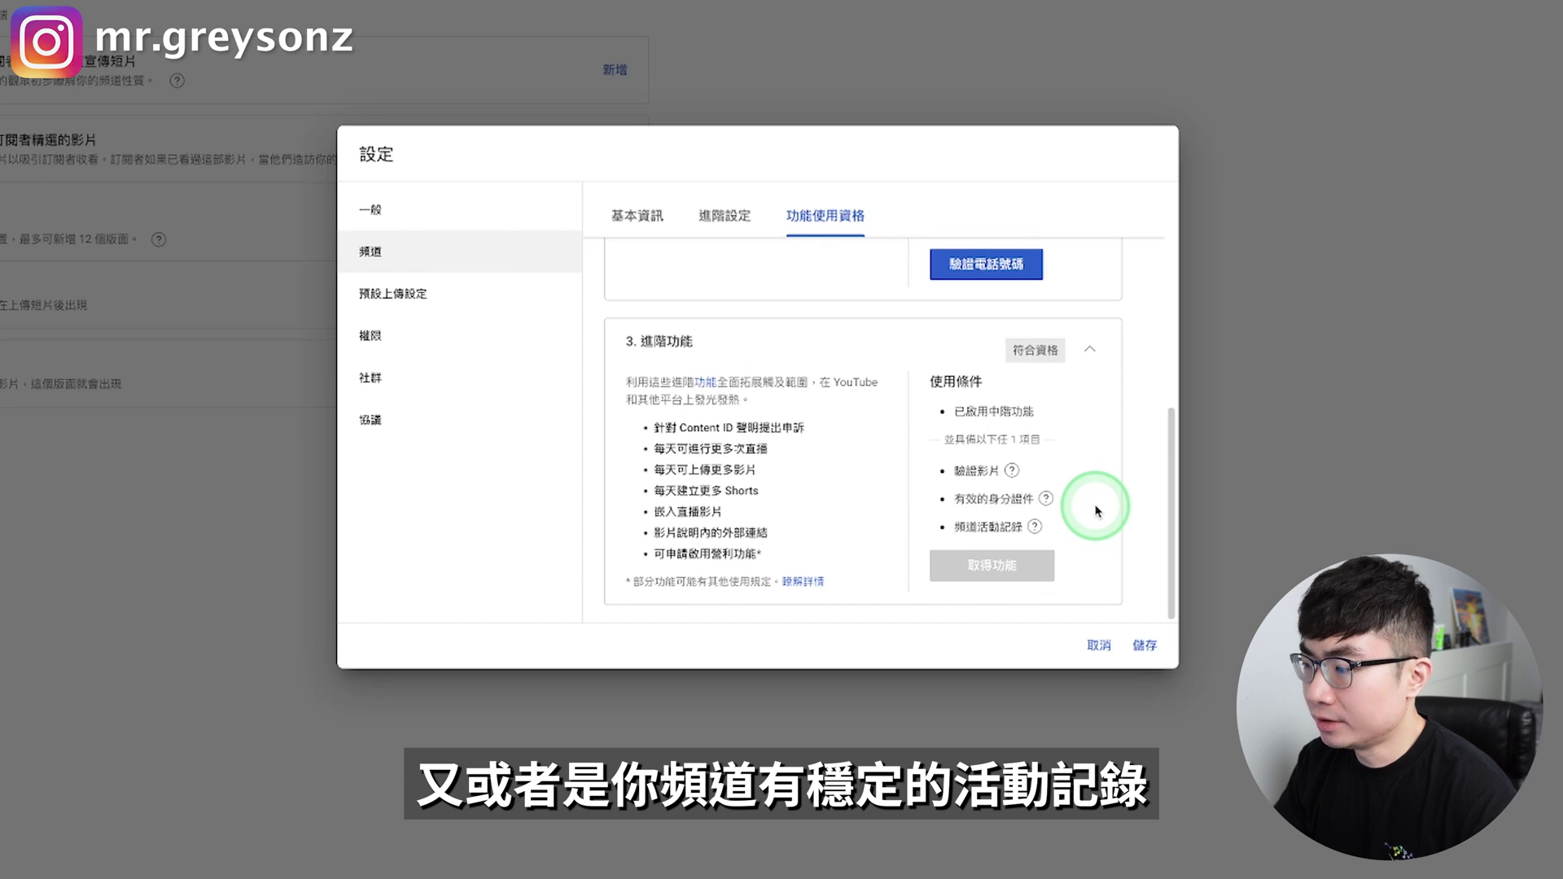
mouse_move(1013, 471)
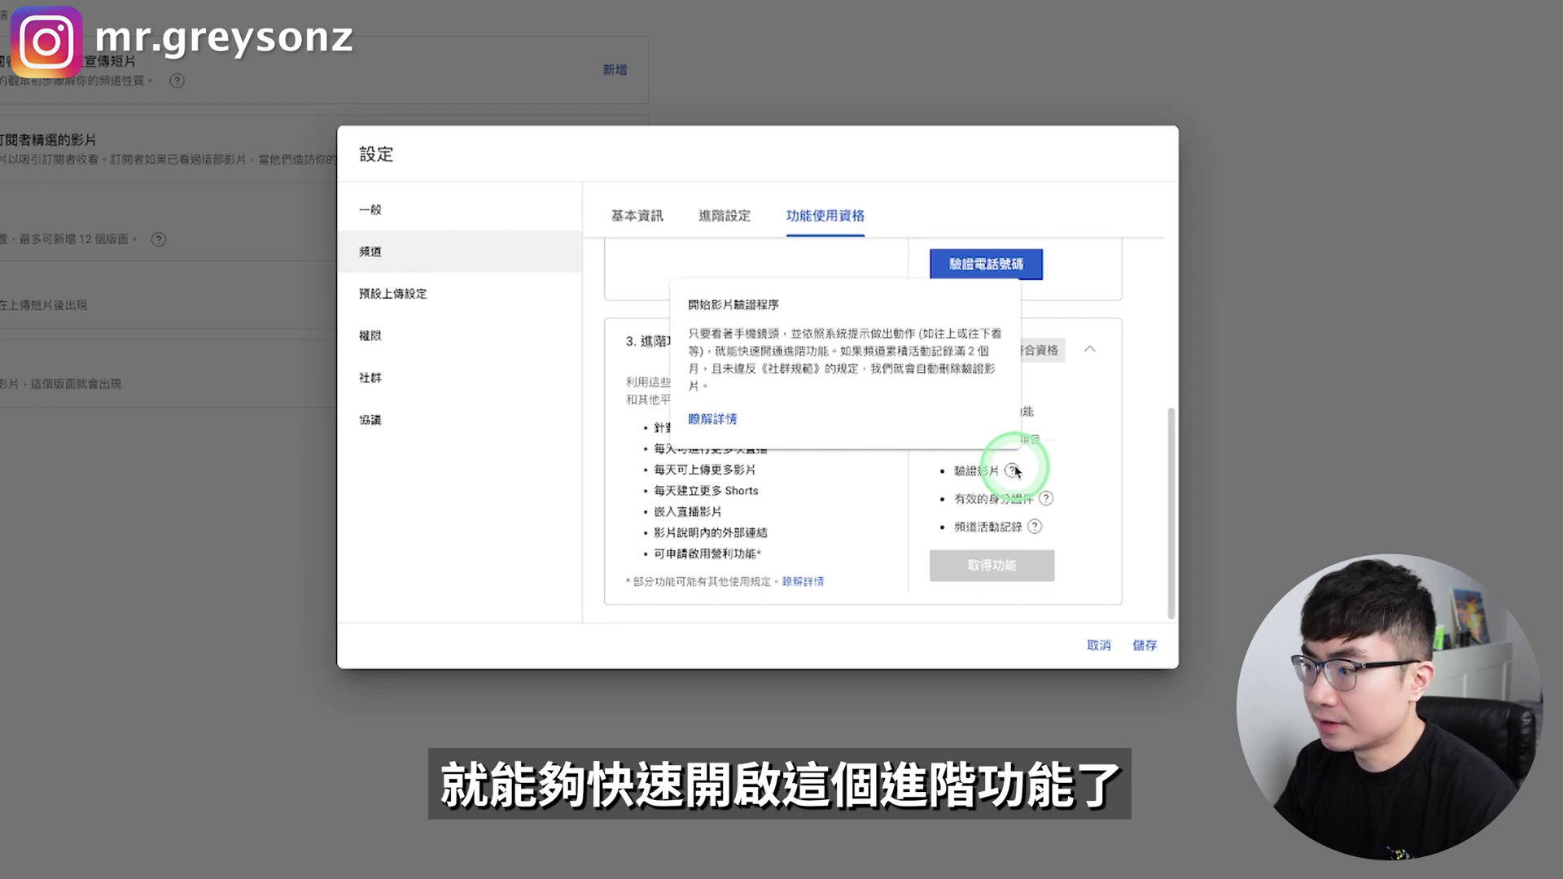
mouse_move(1047, 500)
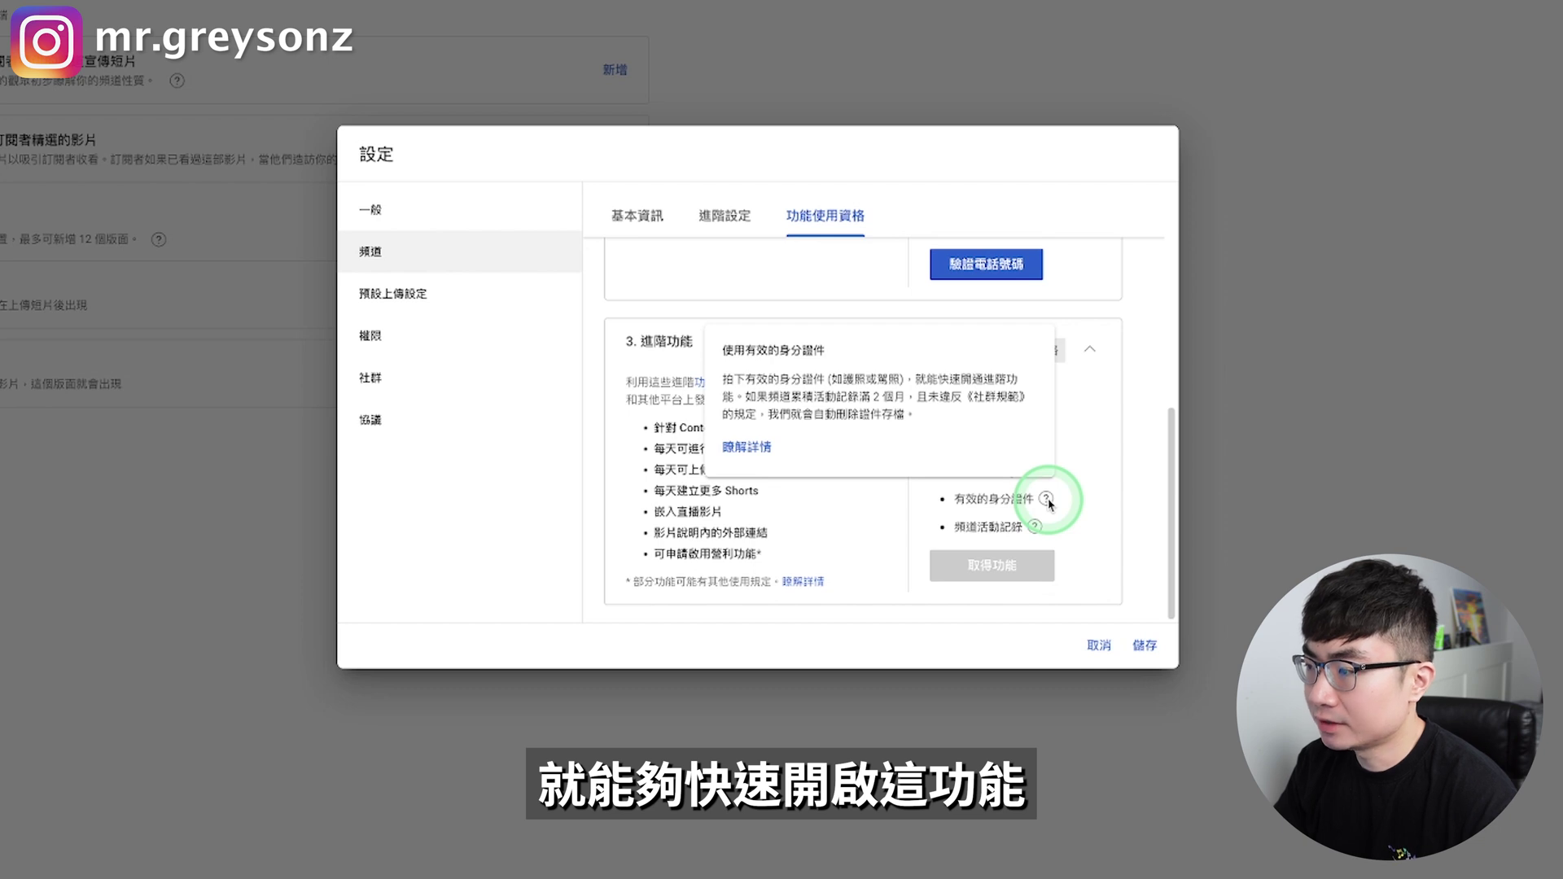
mouse_move(1035, 527)
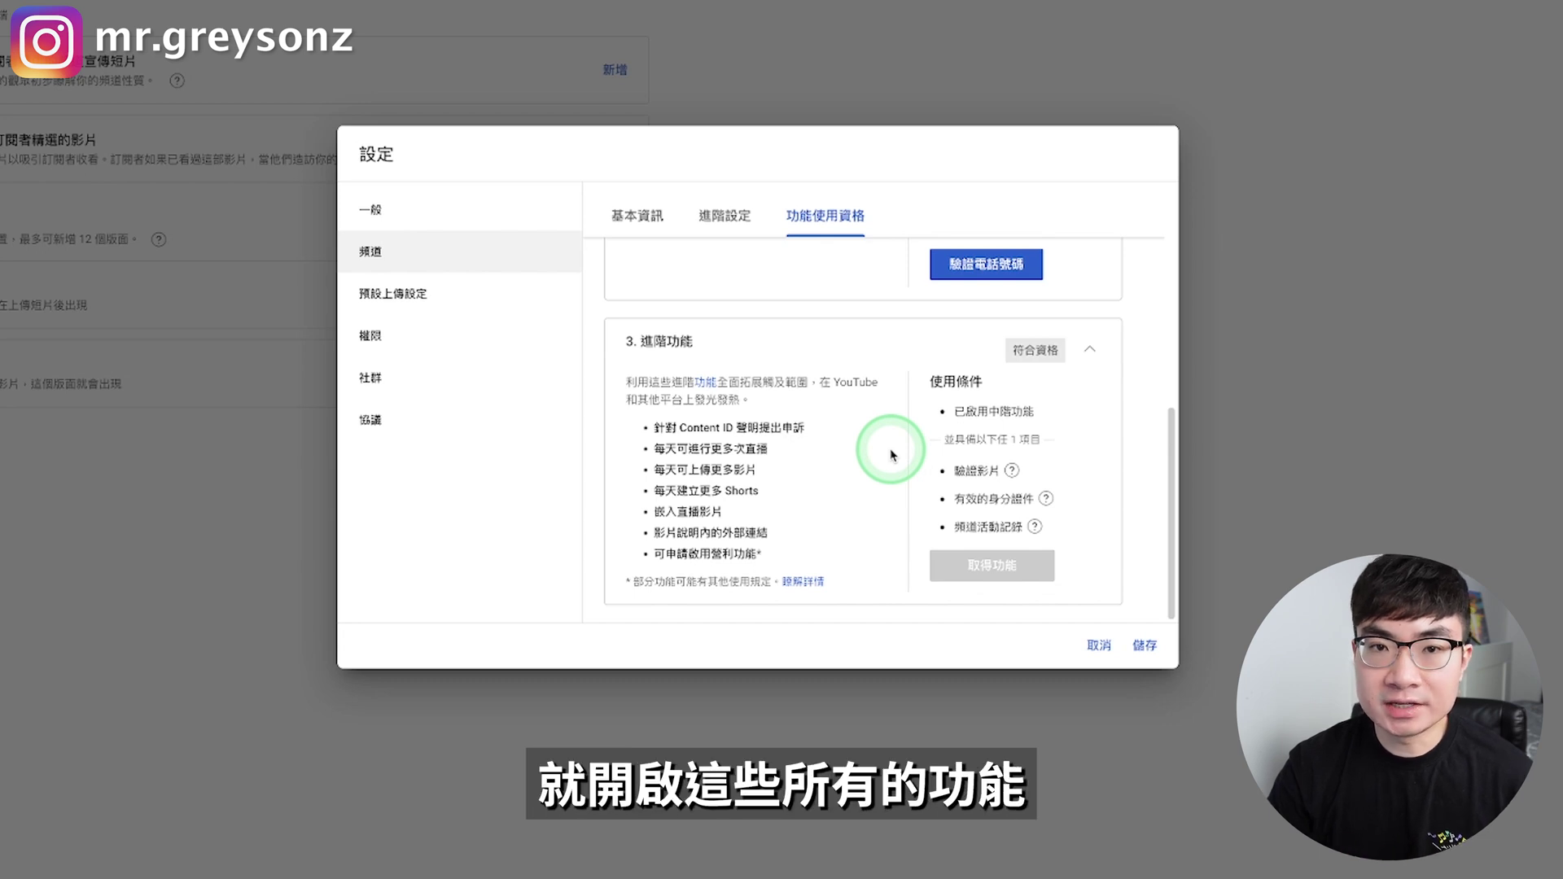
Examine the title and description fields in the upload defaults, and read through another channel's default description with its links and recommendations
left_click(513, 295)
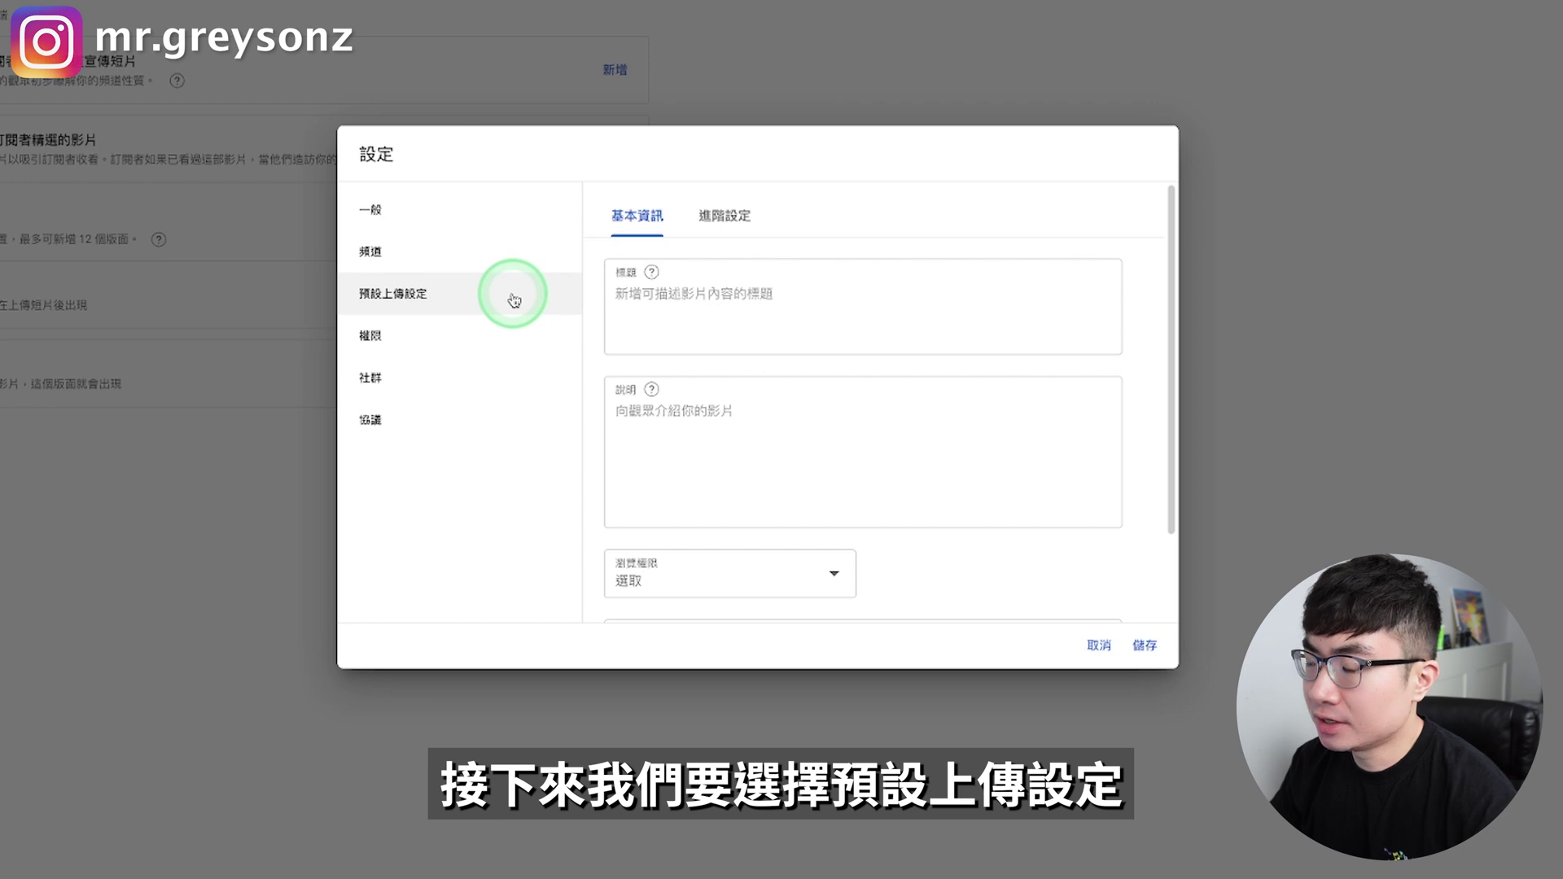
left_click(914, 412)
left_click(697, 331)
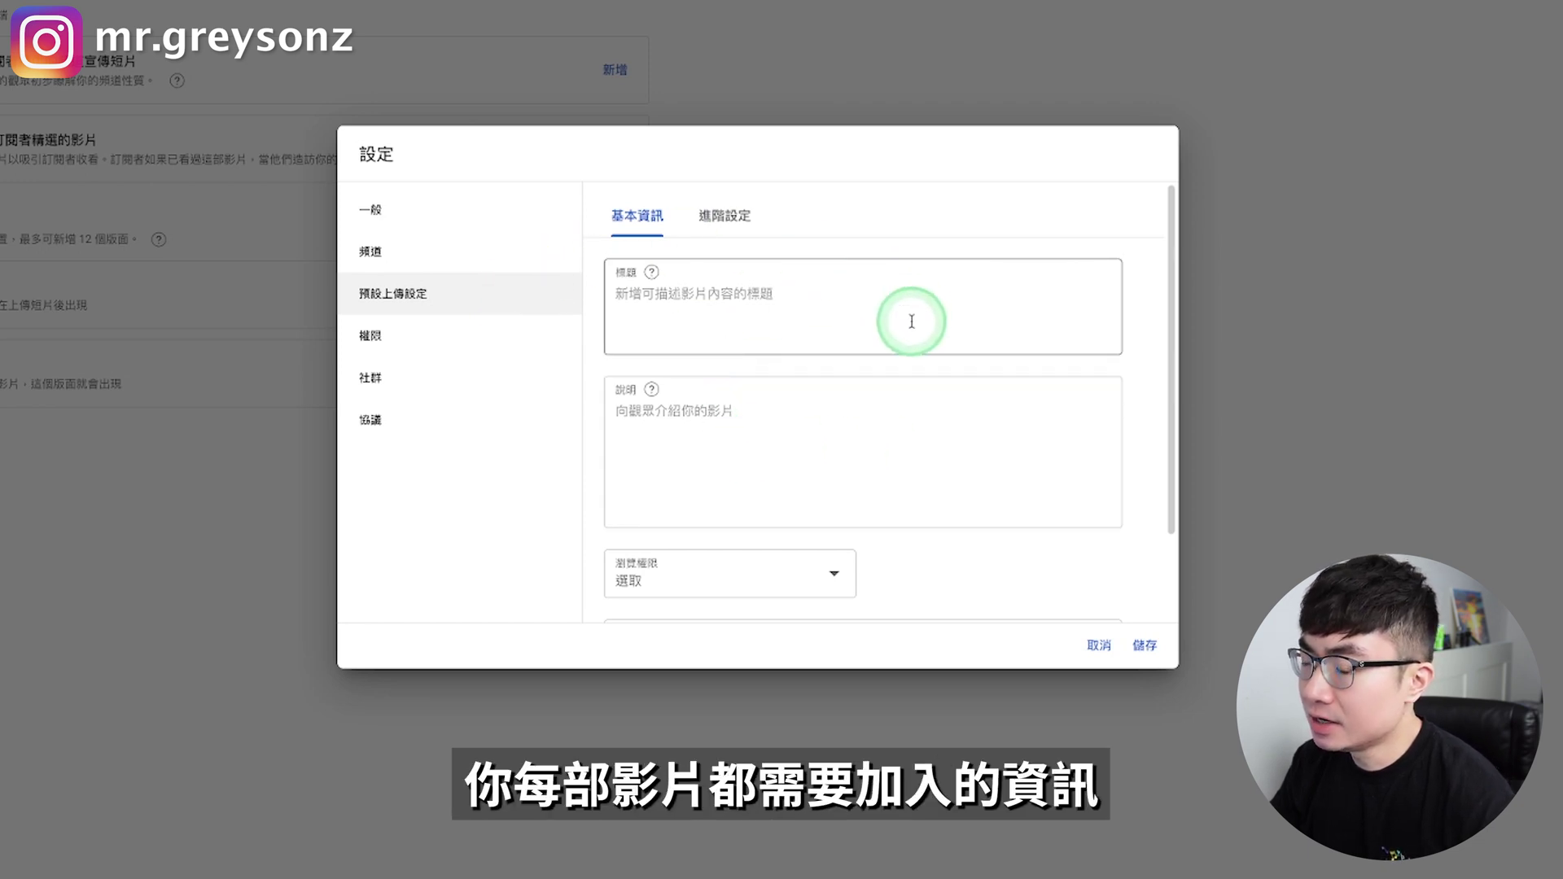
left_click(760, 426)
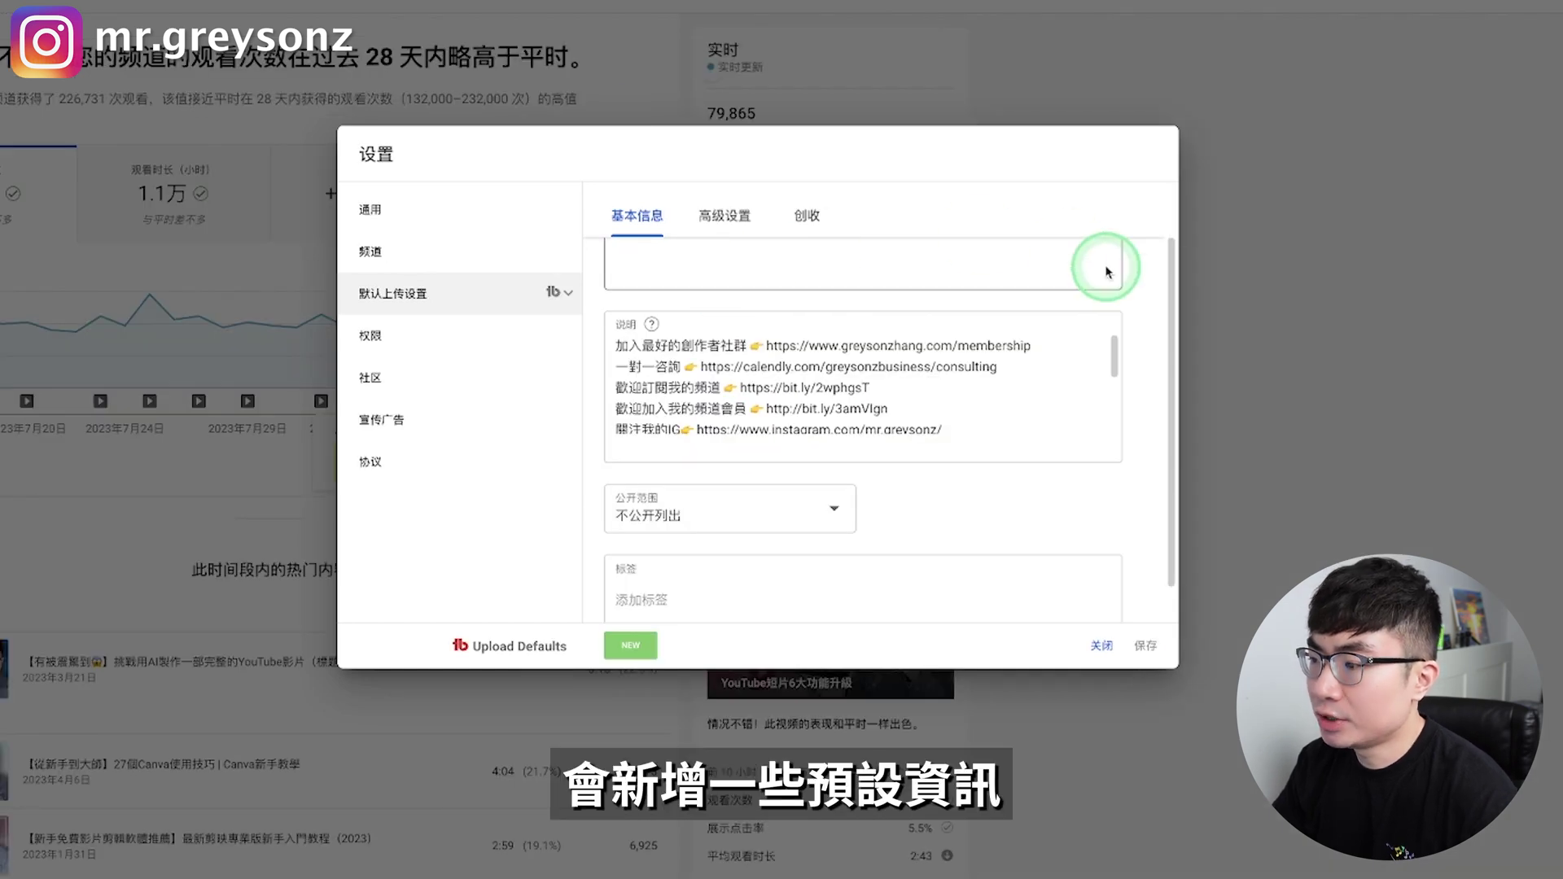
left_click(997, 367)
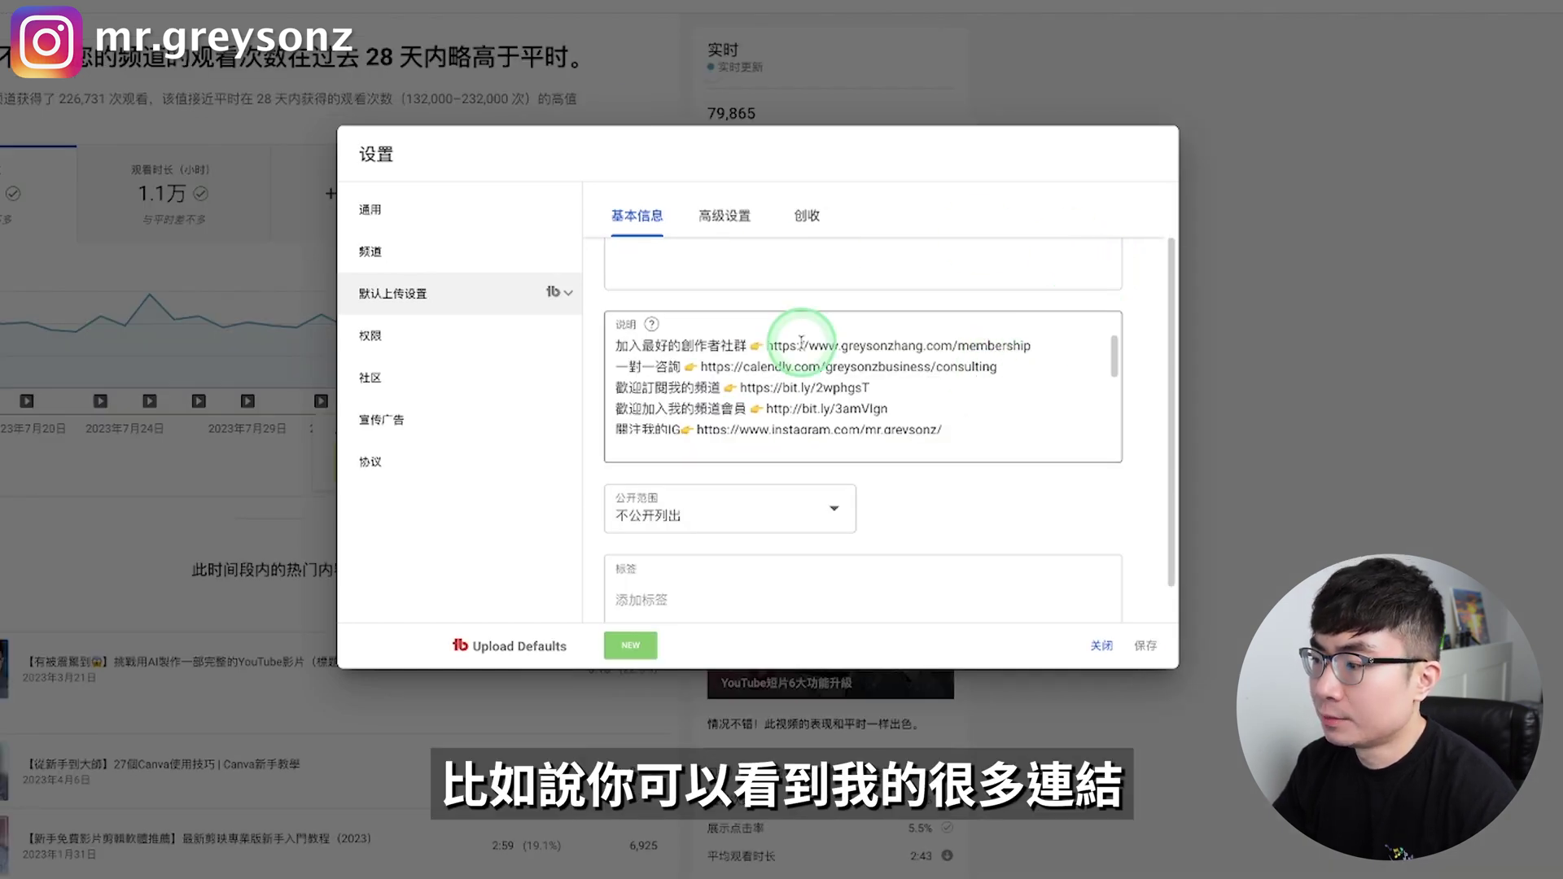
scroll(915, 391, "down", 3)
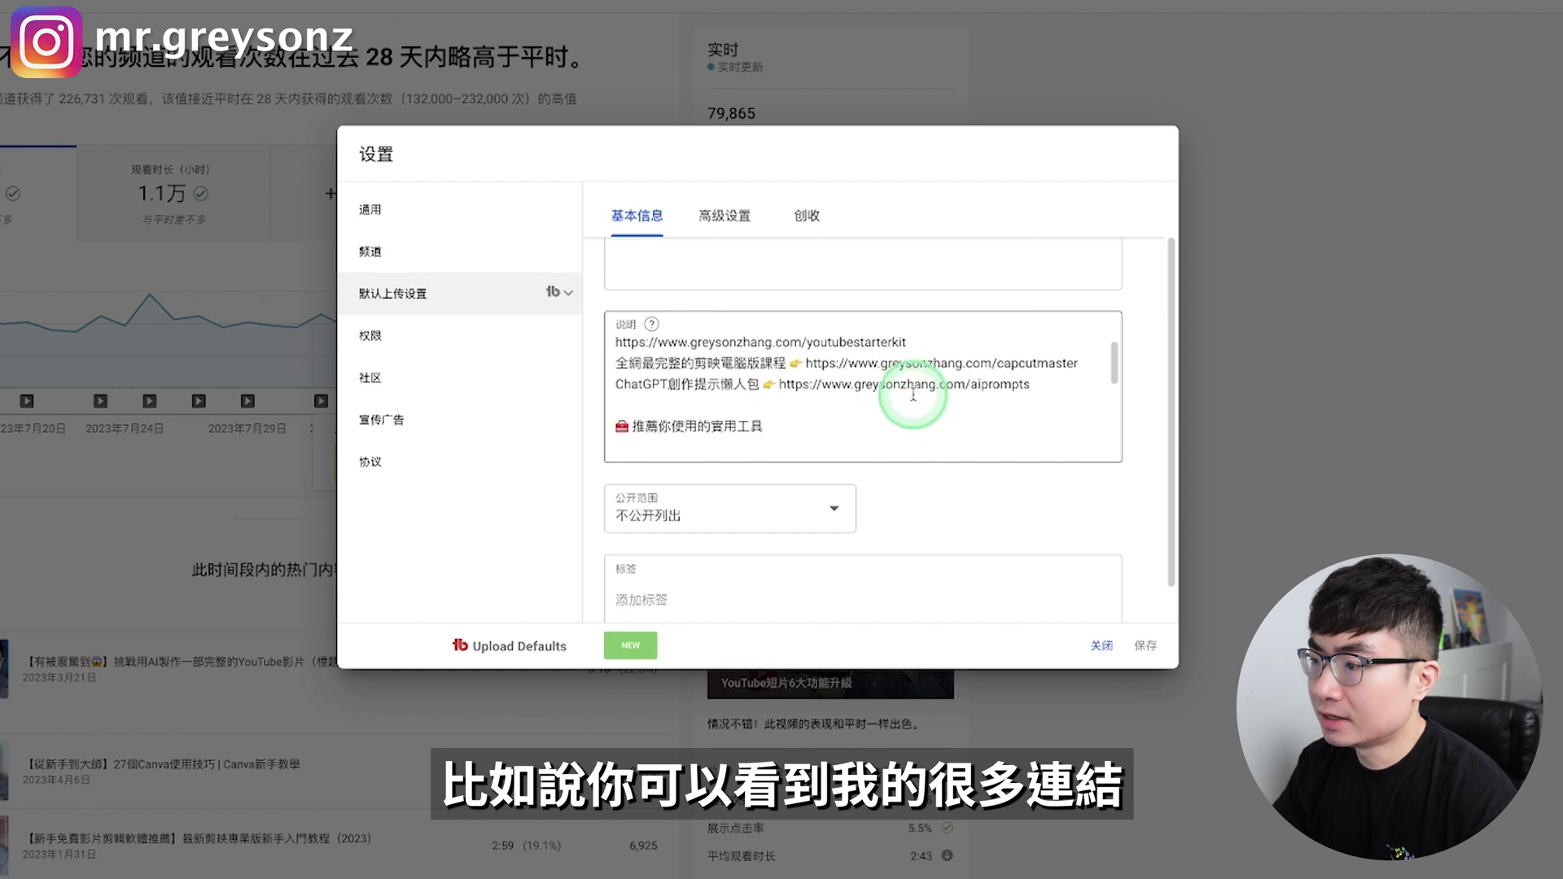
scroll(804, 376, "up", 1)
scroll(804, 376, "down", 5)
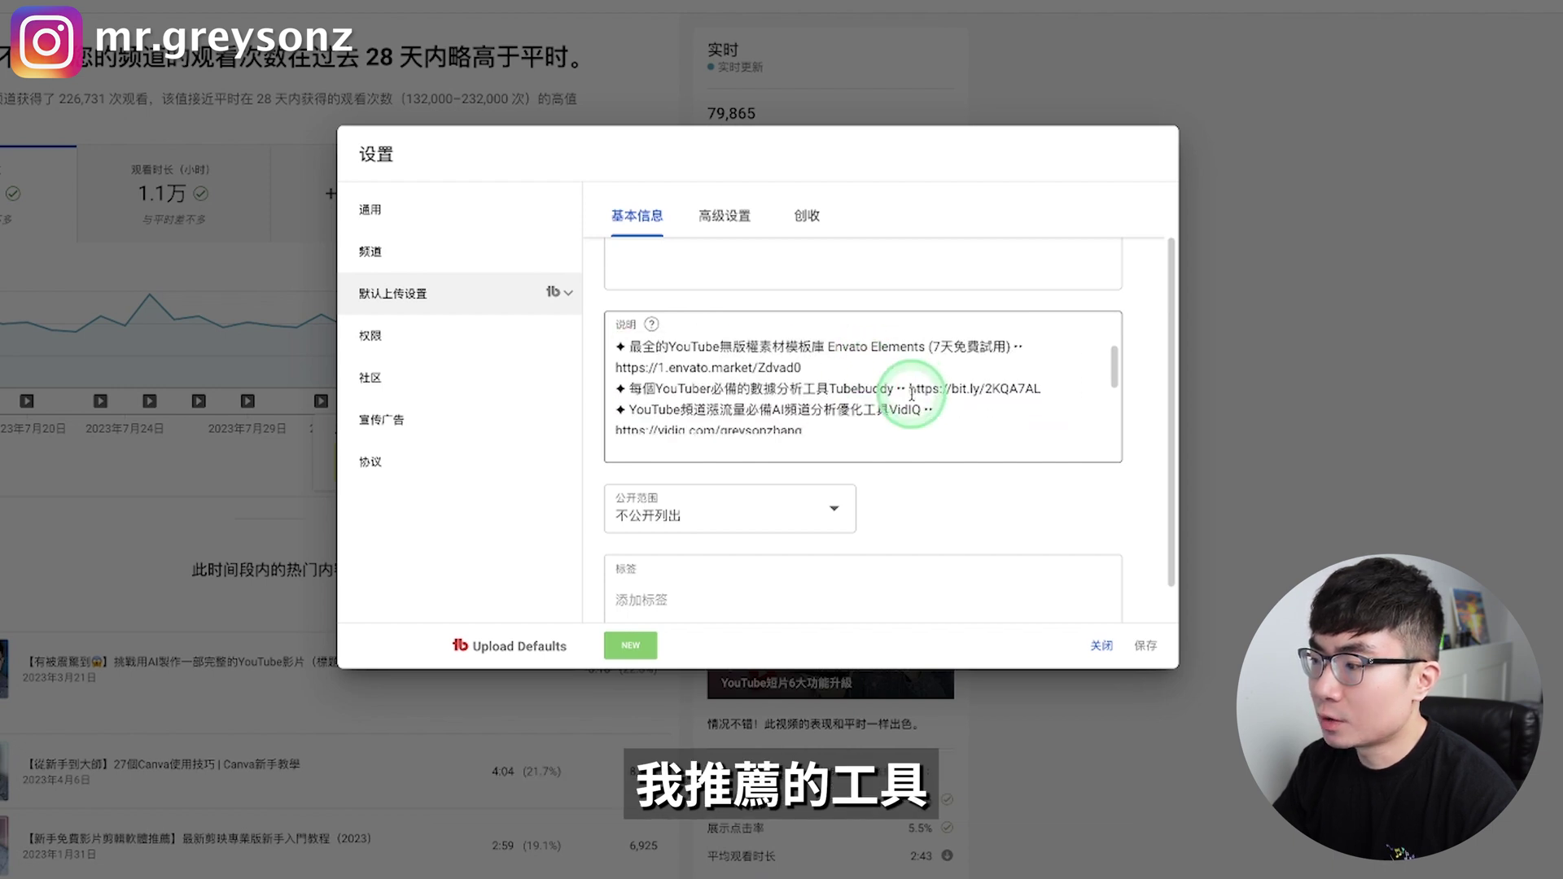
scroll(912, 395, "down", 6)
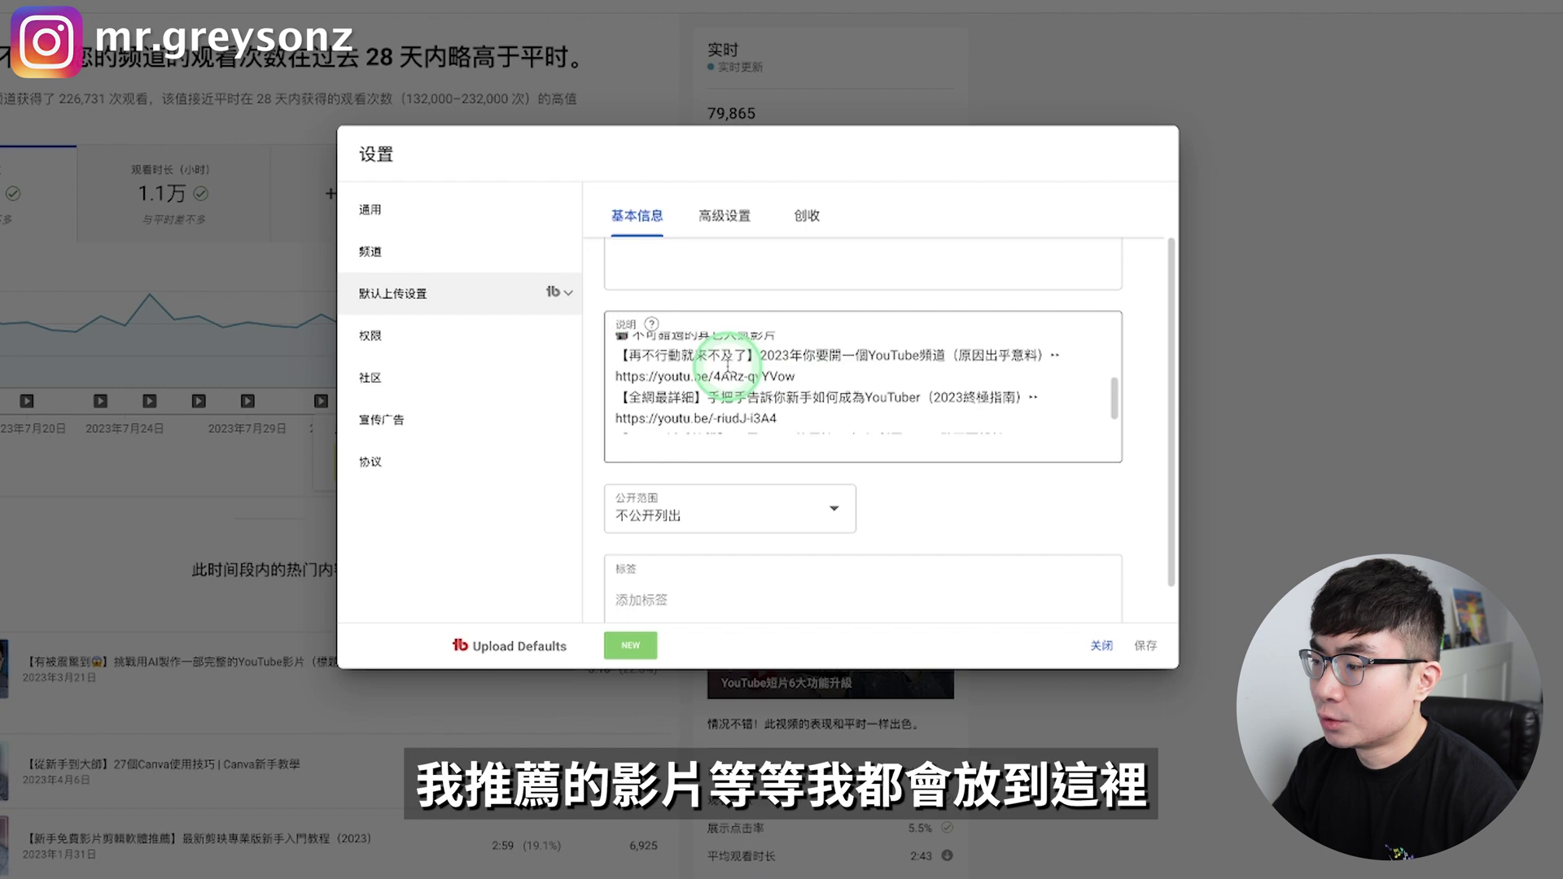
scroll(845, 365, "down", 2)
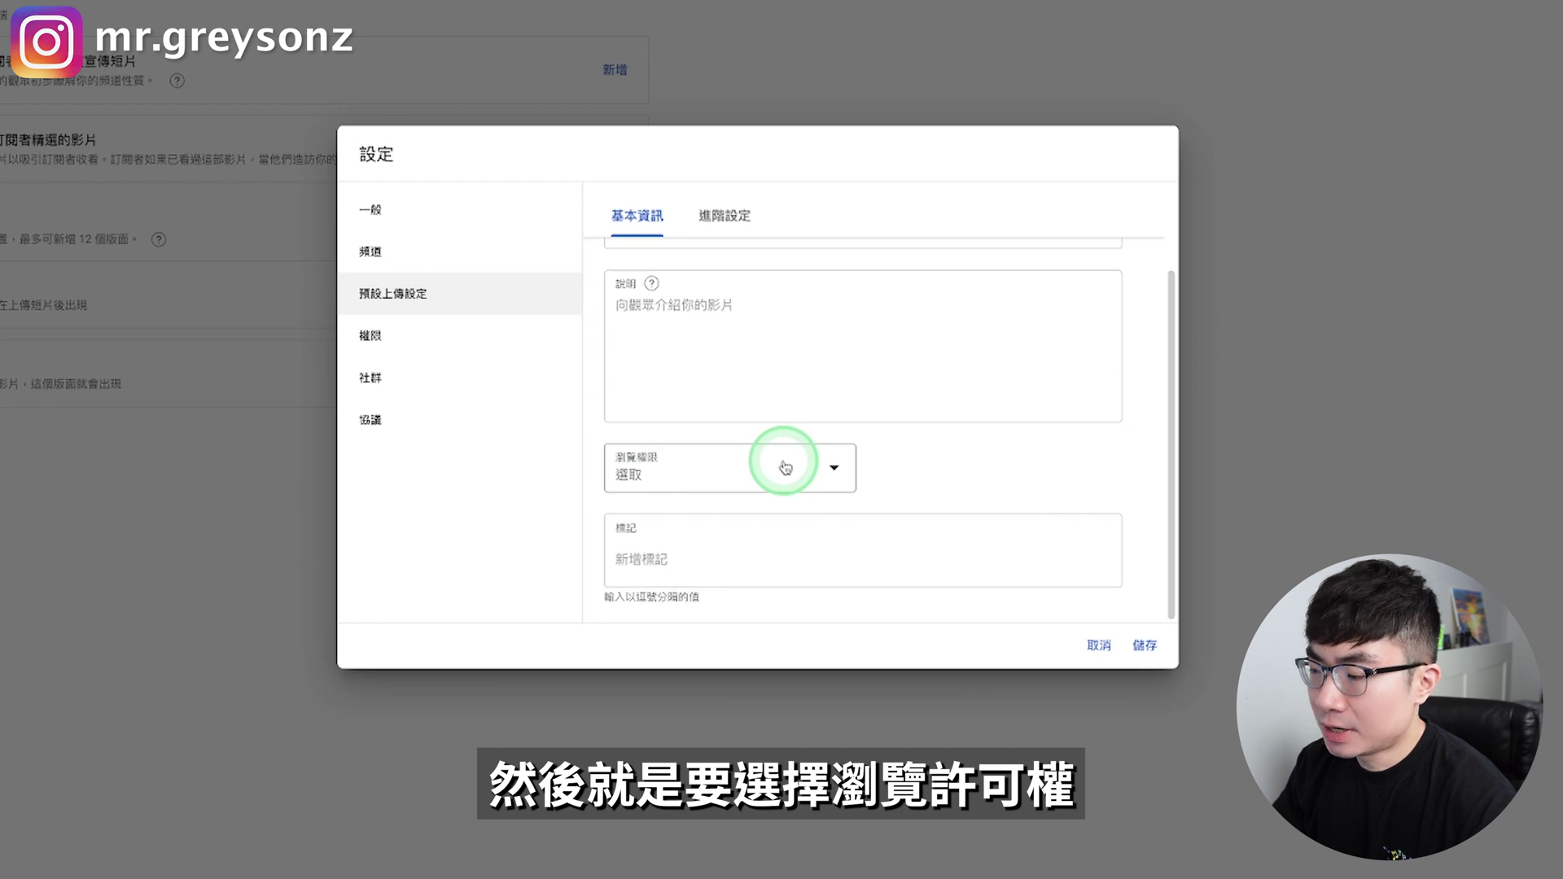
Set the upload default visibility to 不公開 and toggle the advanced option allowing automatic chapters and key moments
left_click(786, 467)
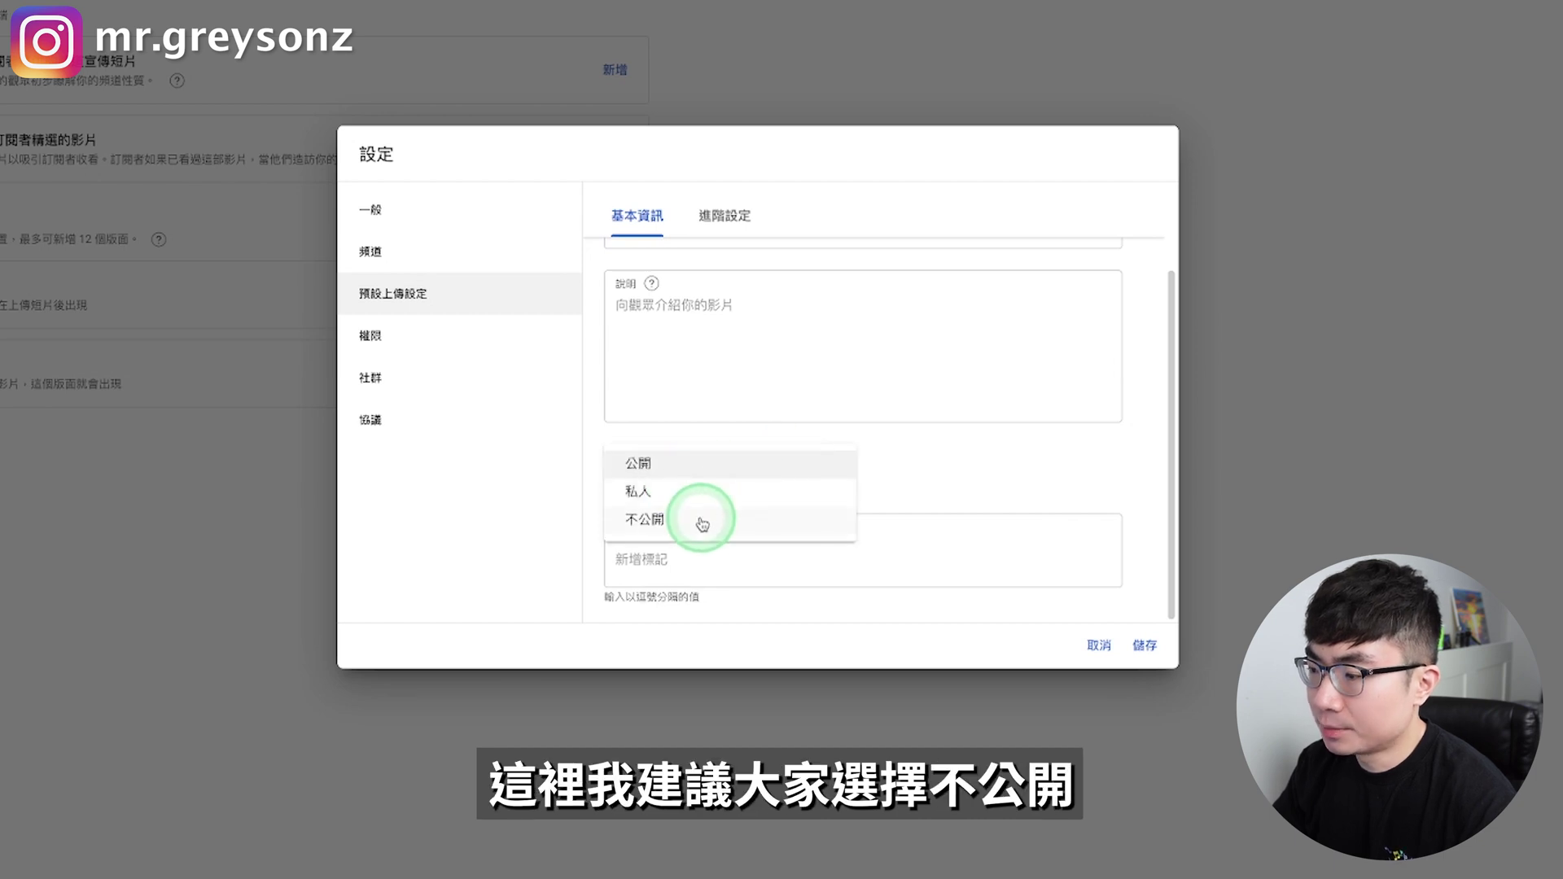
left_click(702, 524)
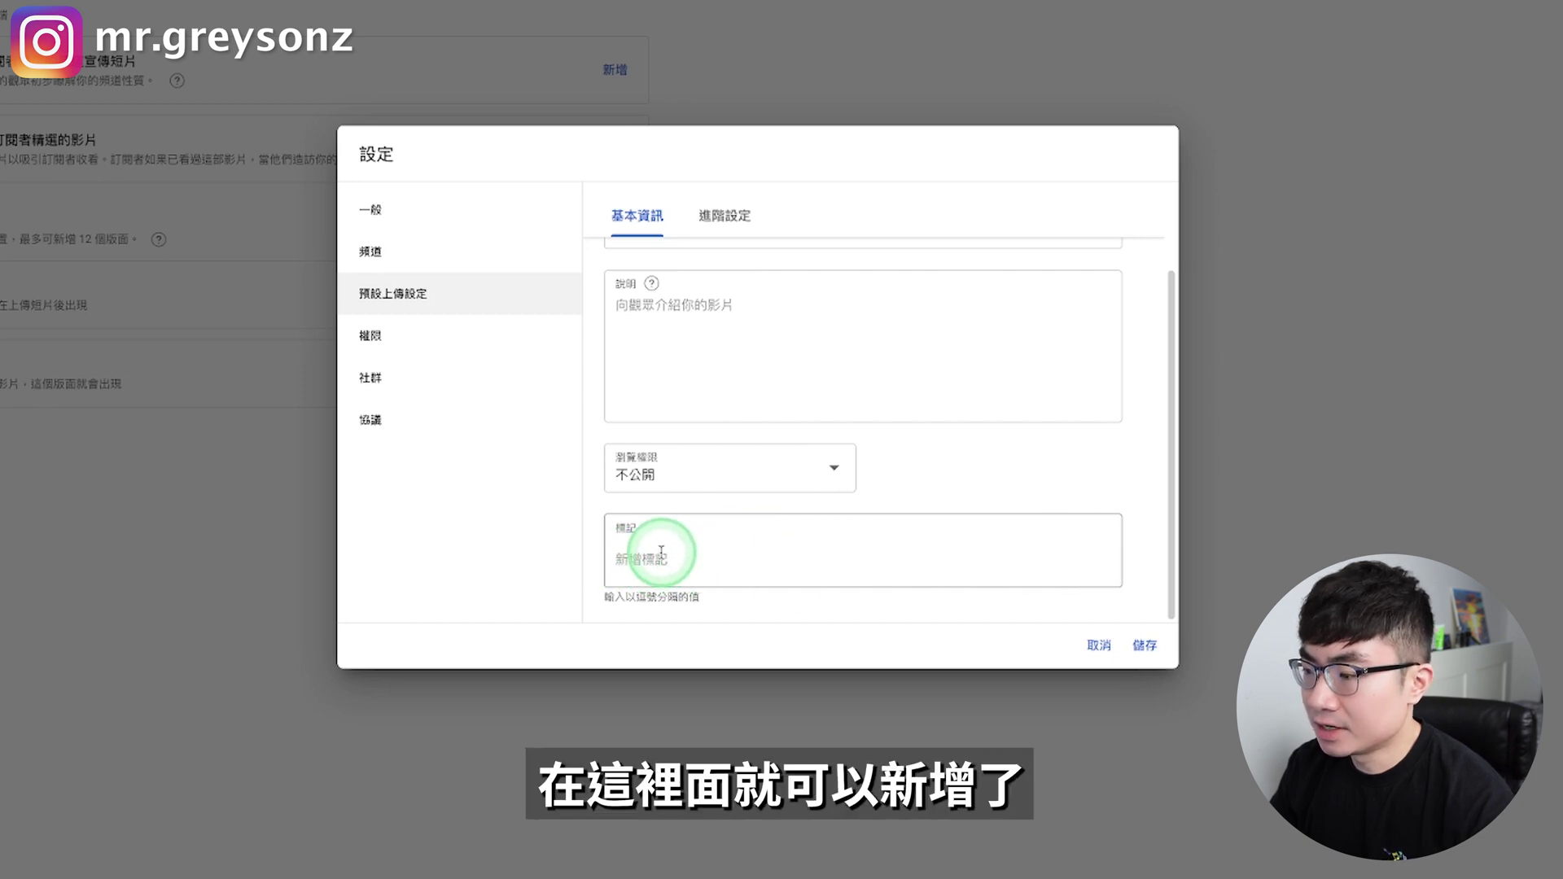
left_click(725, 215)
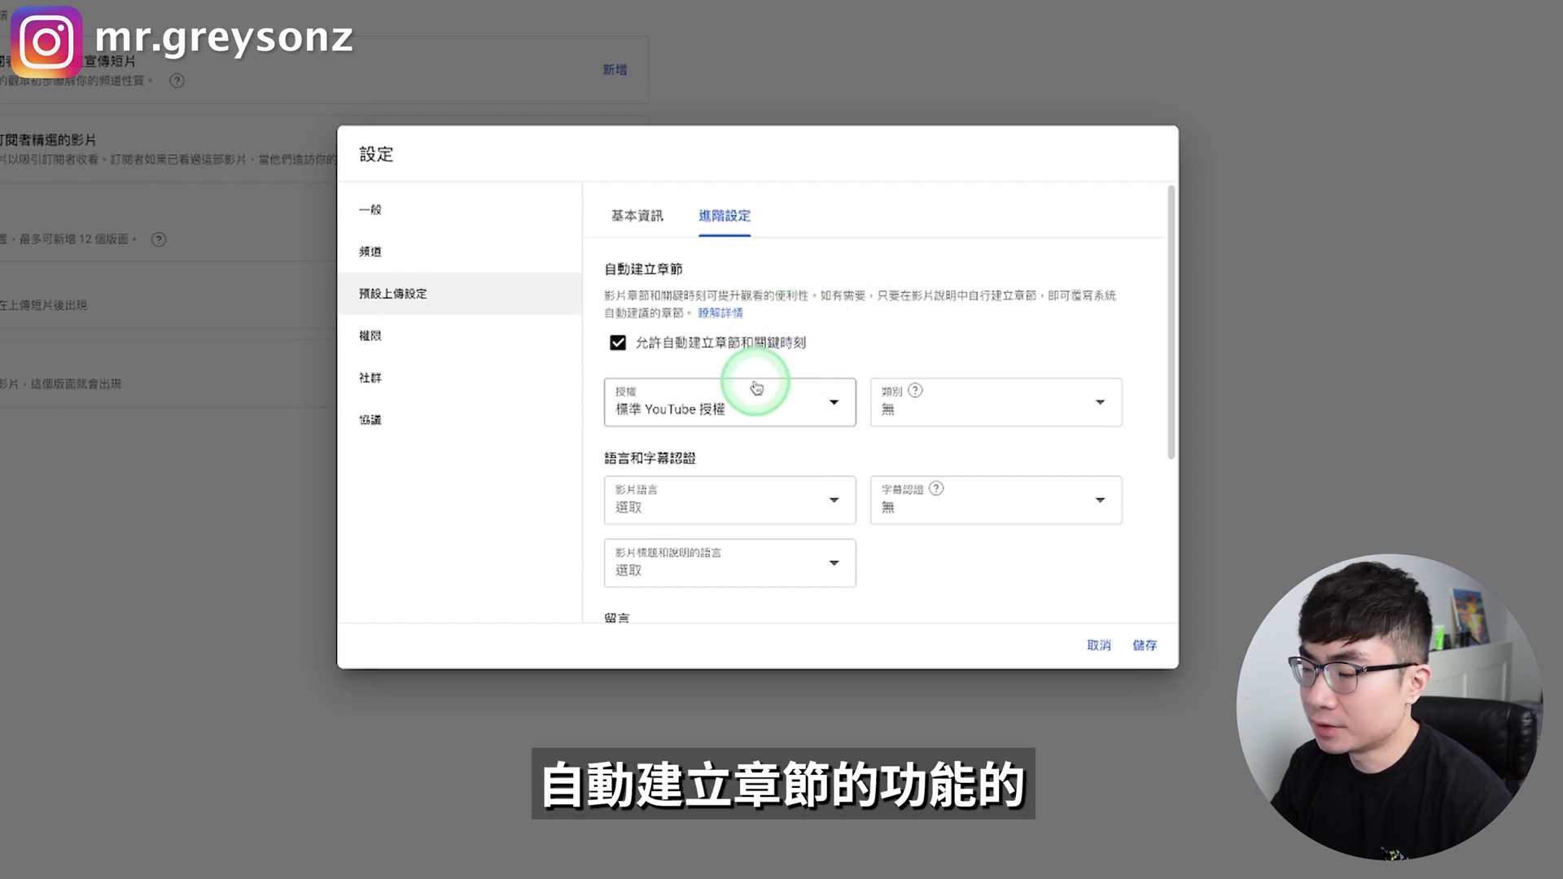
left_click(618, 342)
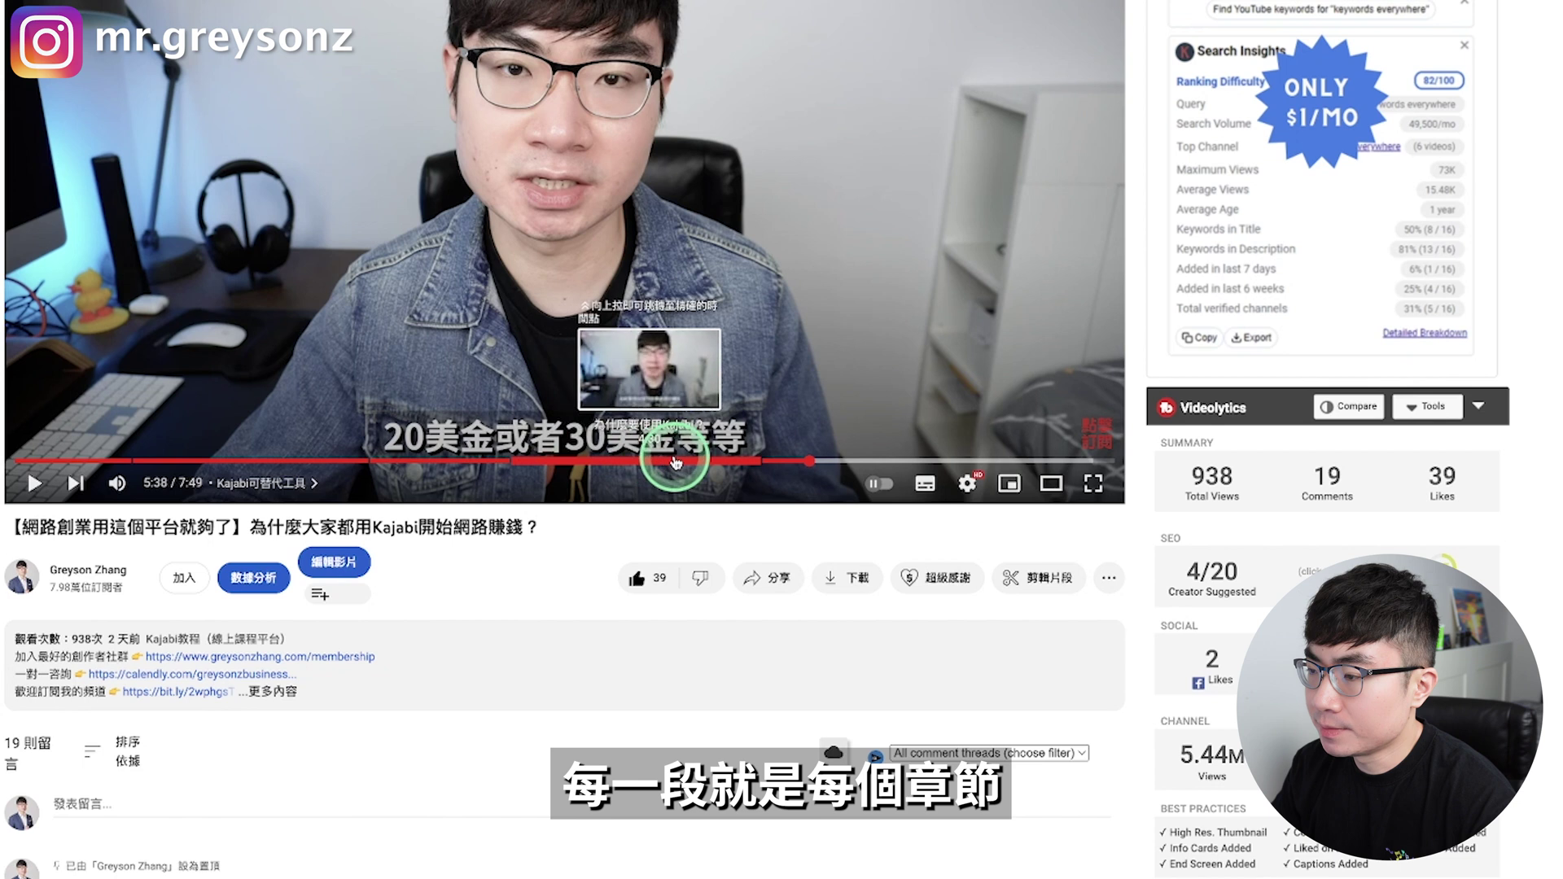
View a chapter along the example video's timeline and look through the video category options in the advanced upload defaults
left_click(379, 463)
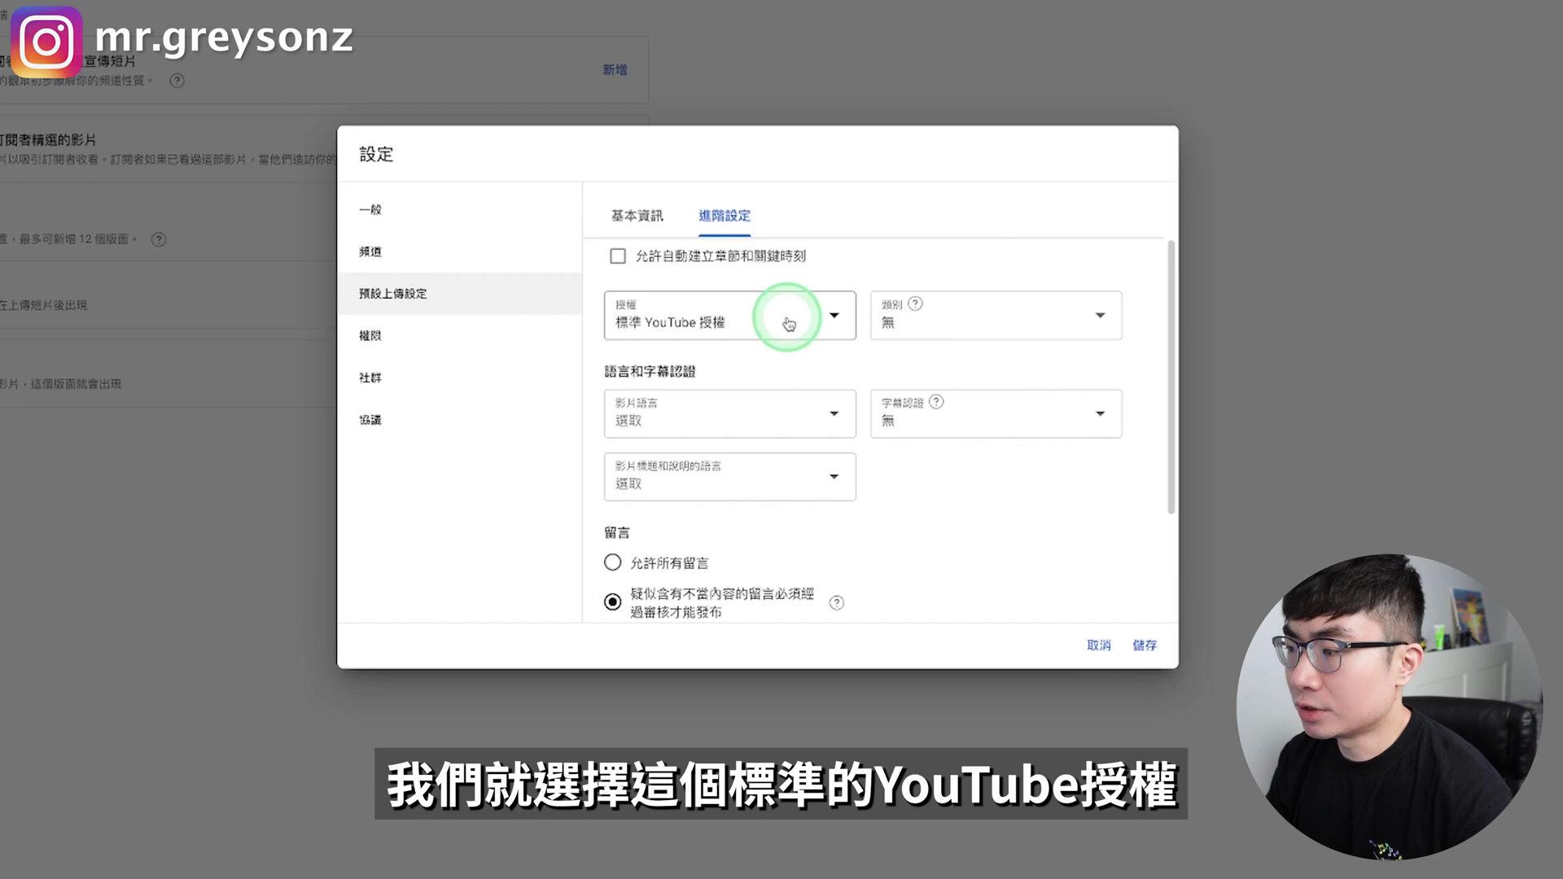
left_click(977, 322)
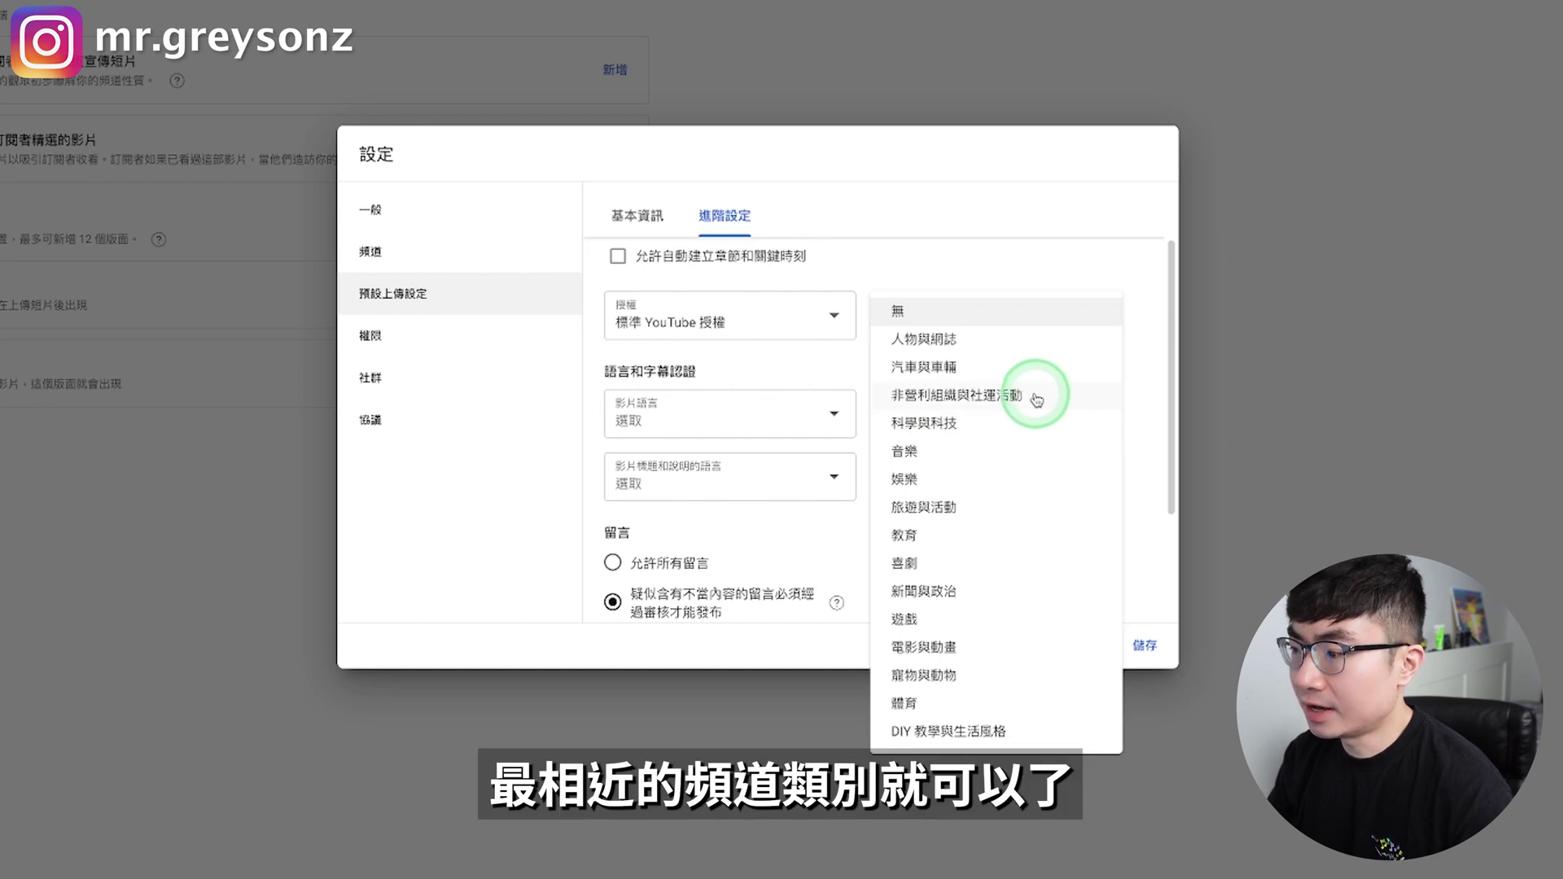
key("Escape")
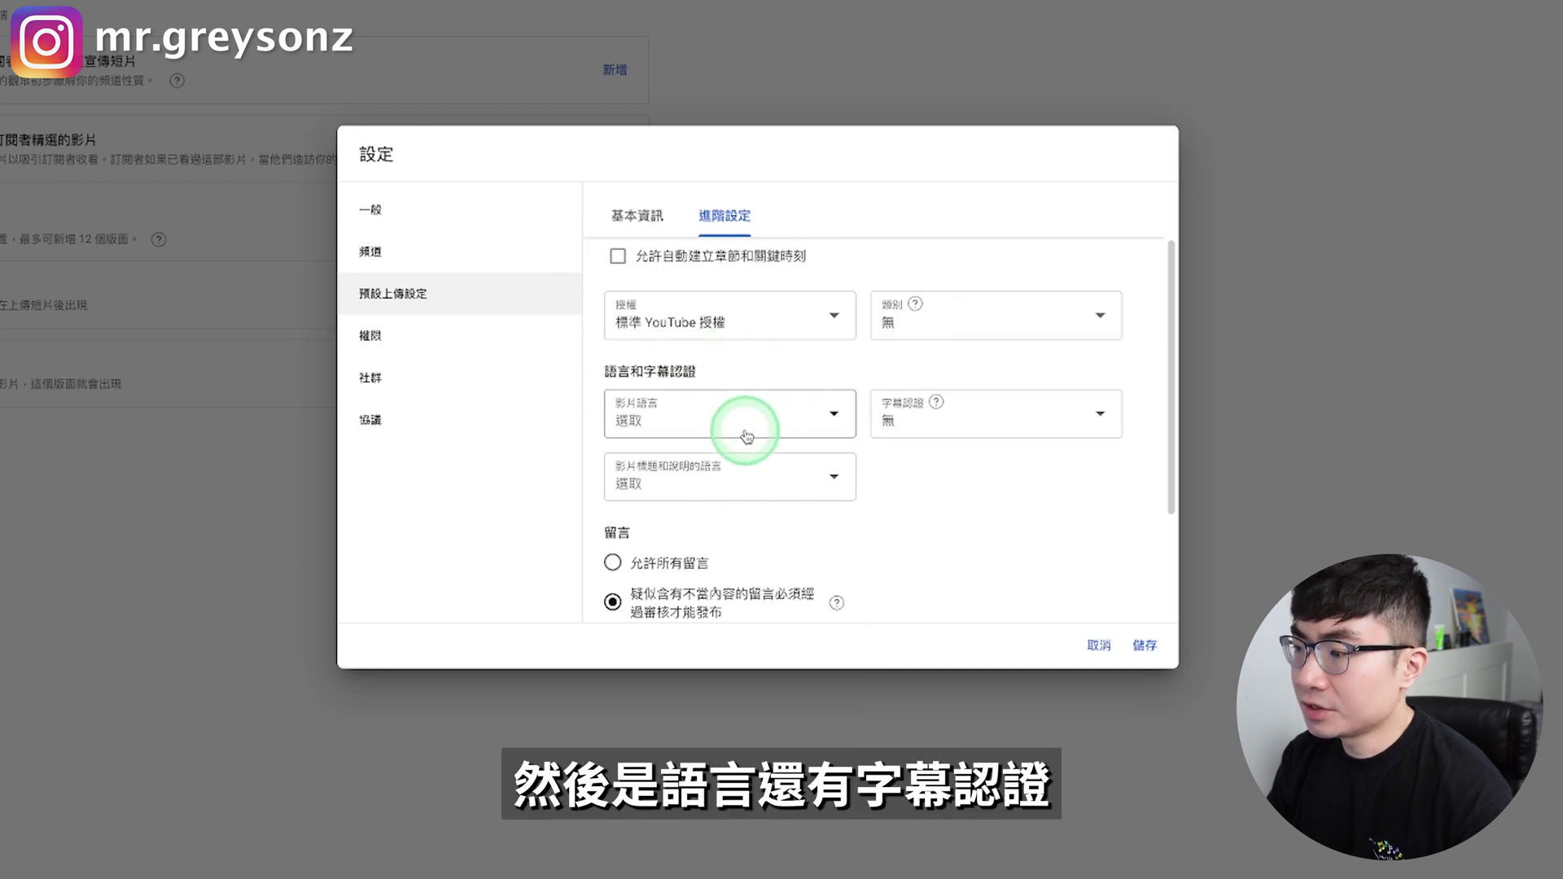
Set both the default video language and the language of video titles and descriptions to 中文（繁體）
left_click(820, 403)
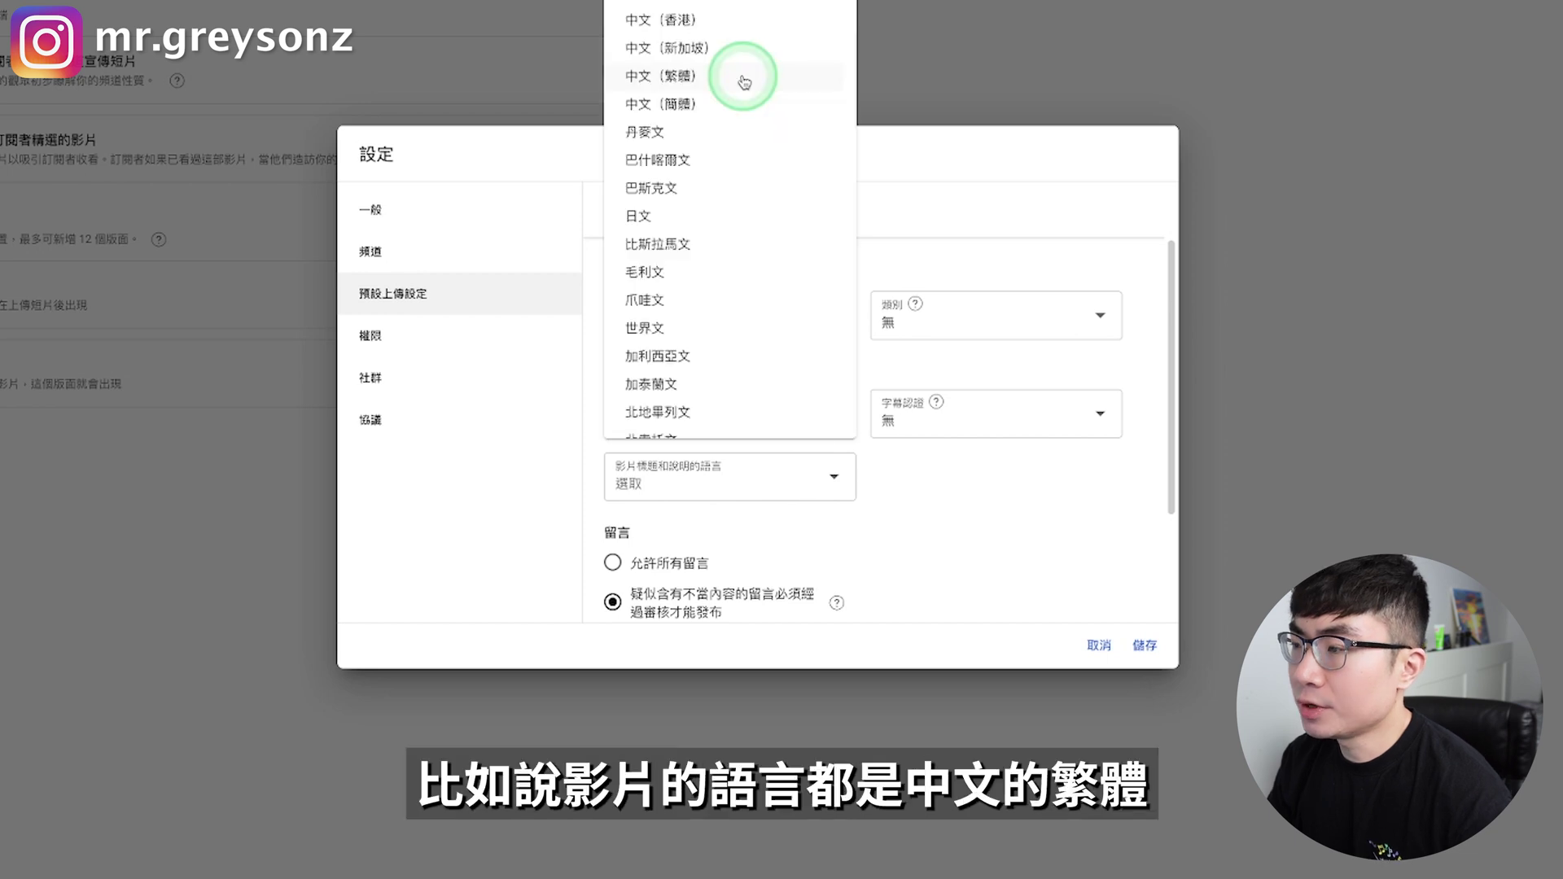
left_click(749, 83)
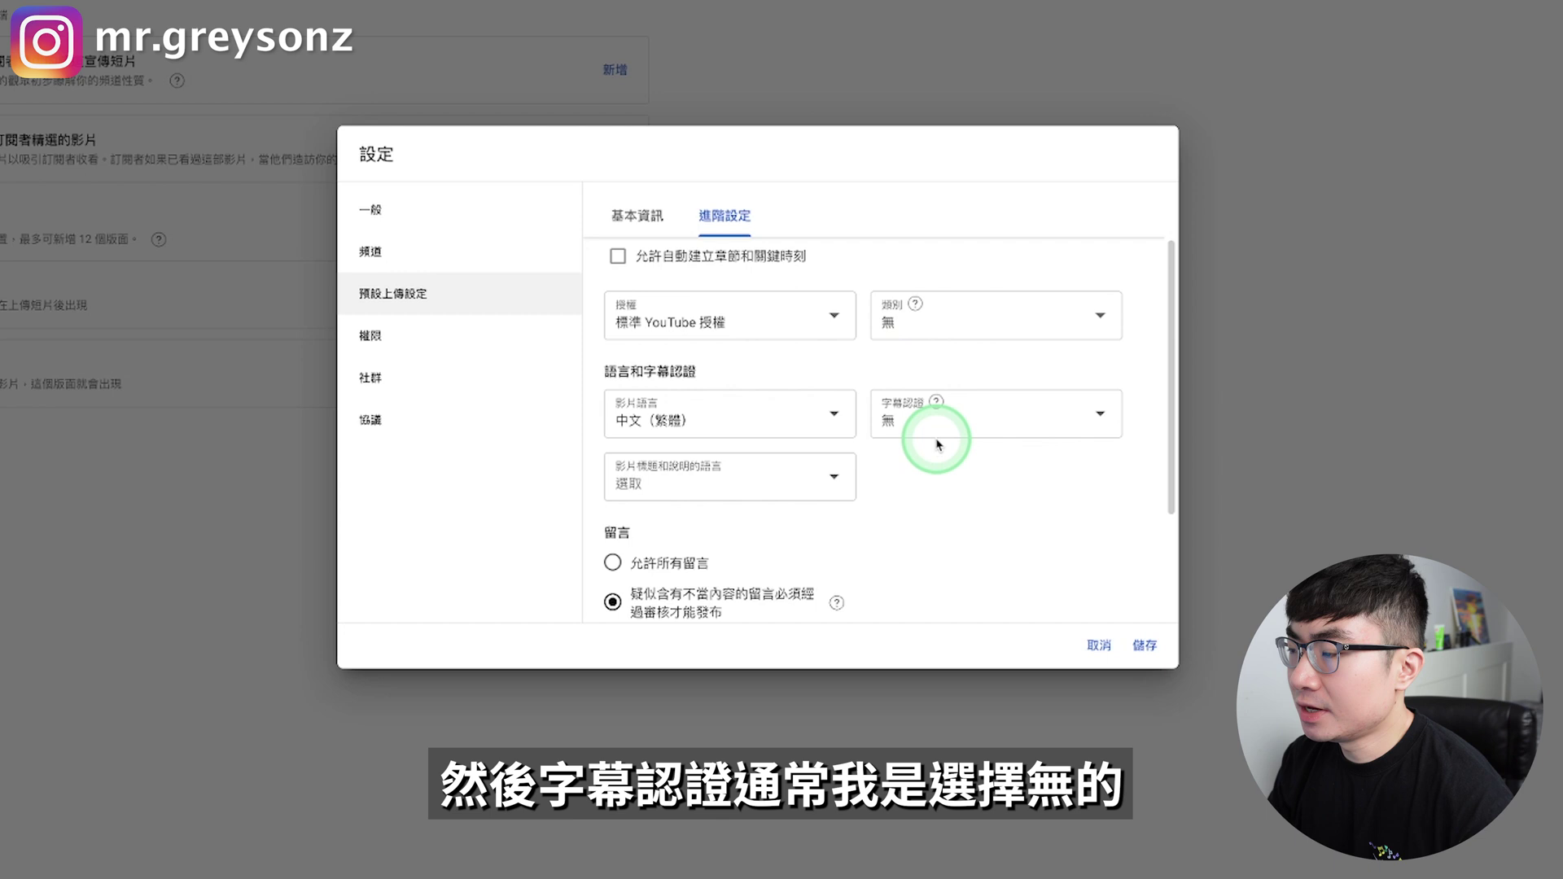
left_click(785, 476)
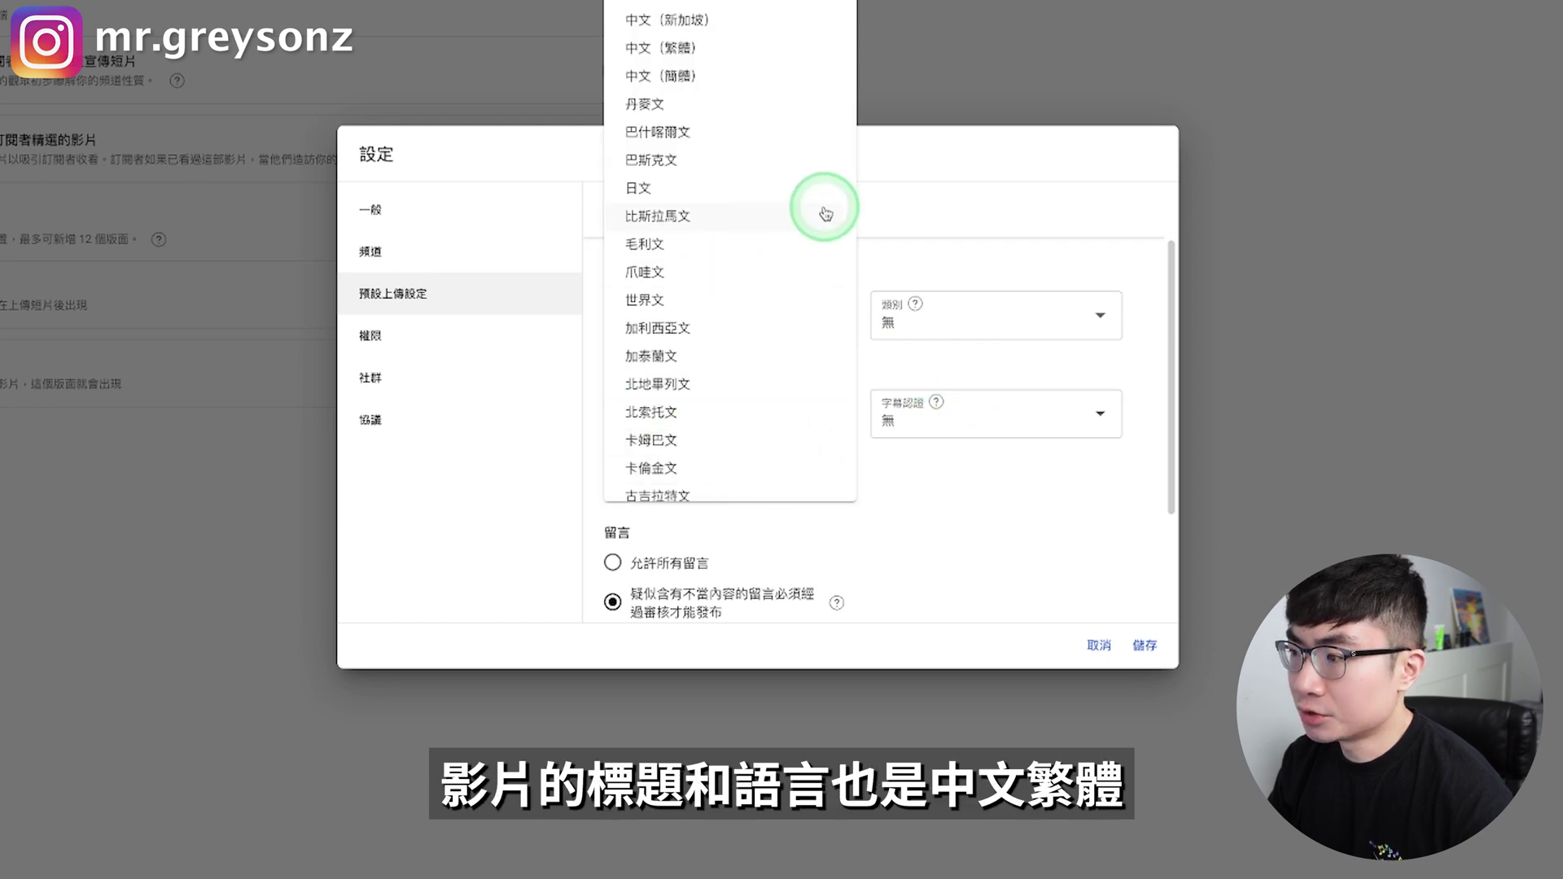
left_click(743, 50)
scroll(639, 379, "down", 2)
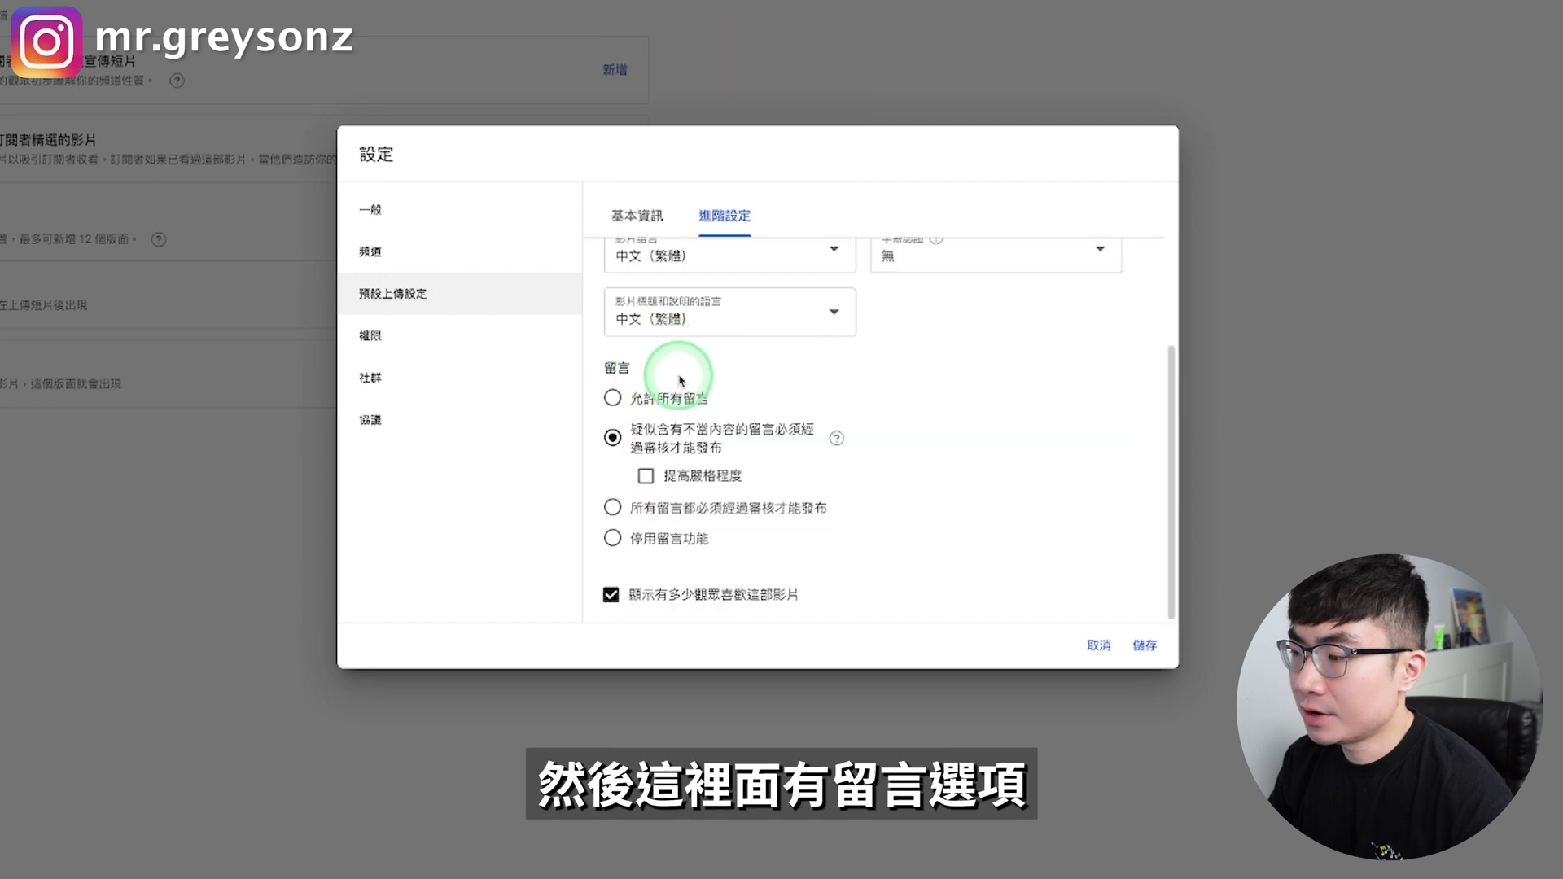